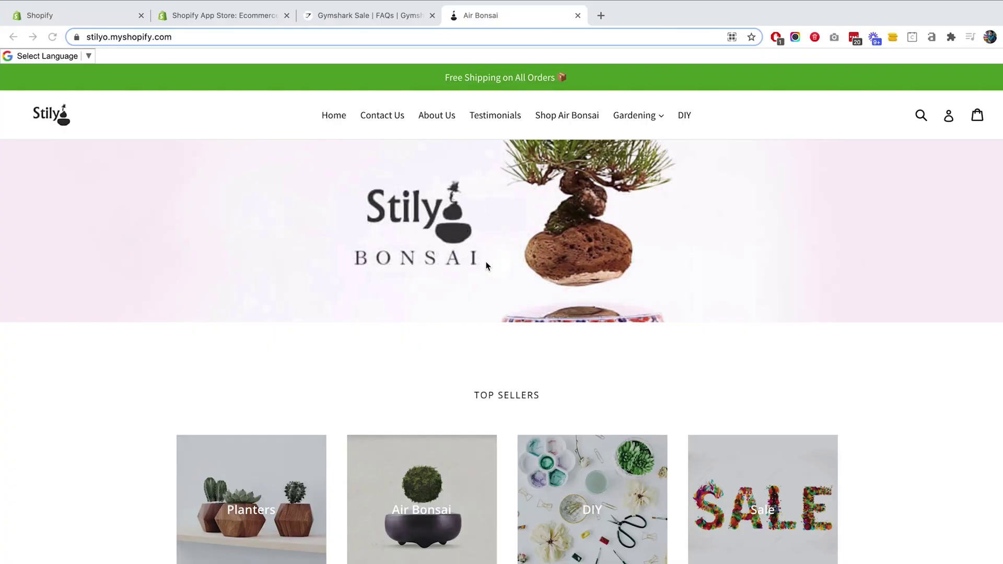
- Open the Groot Planter product from the storefront's planters section and review its page down to the footer links
scroll(485, 265, "down", 2)
scroll(389, 396, "down", 10)
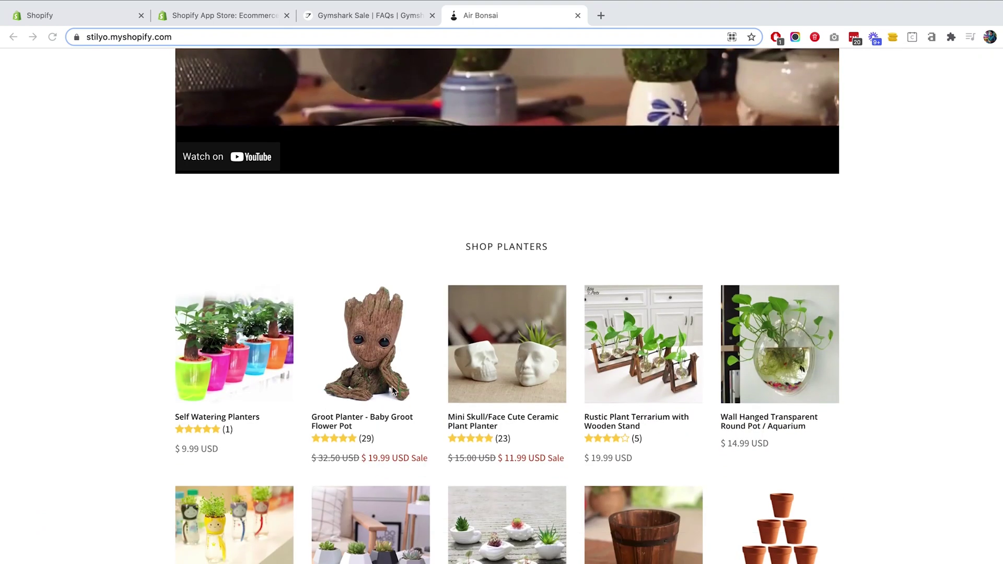
left_click(369, 349)
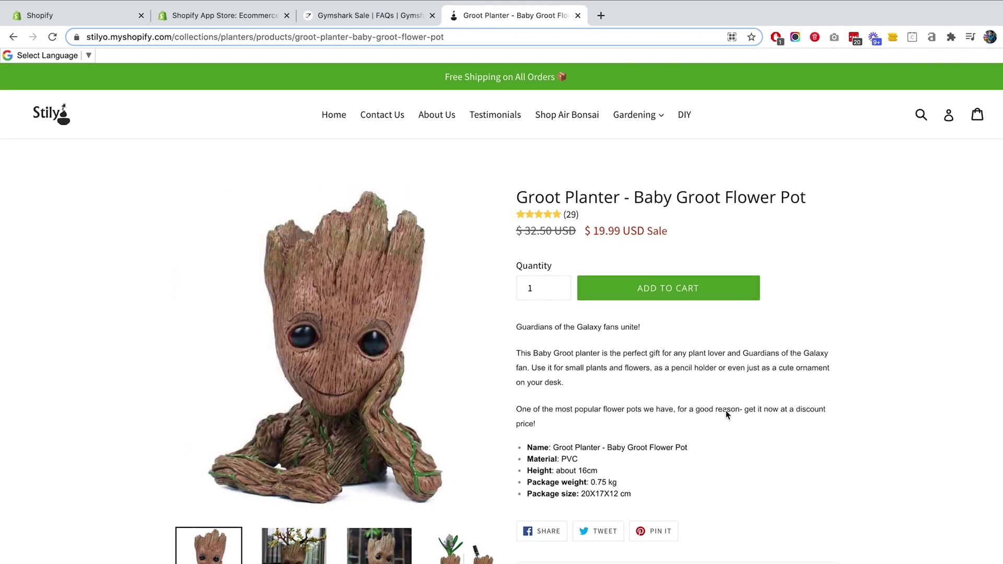
scroll(722, 409, "down", 20)
scroll(476, 467, "up", 20)
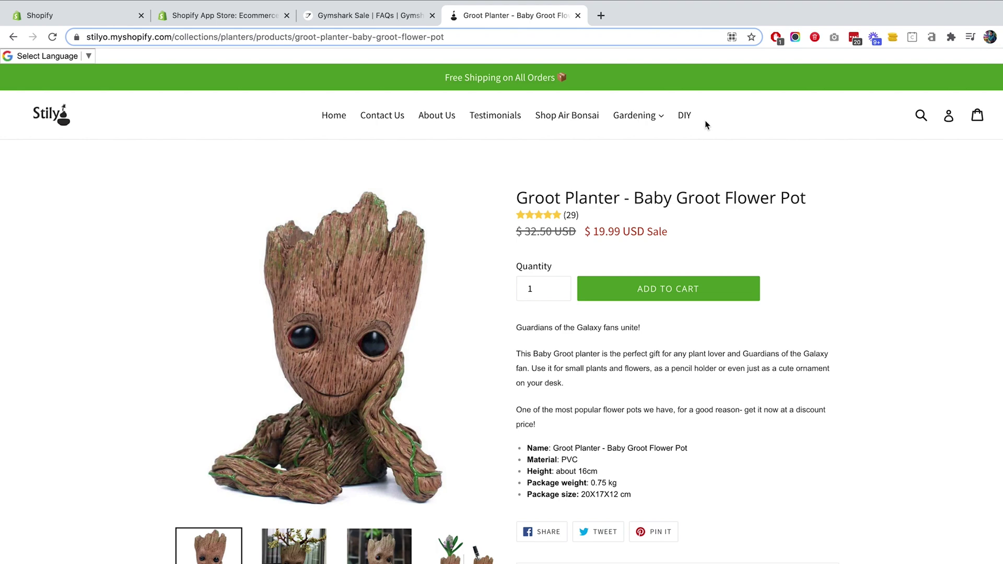
scroll(705, 124, "down", 20)
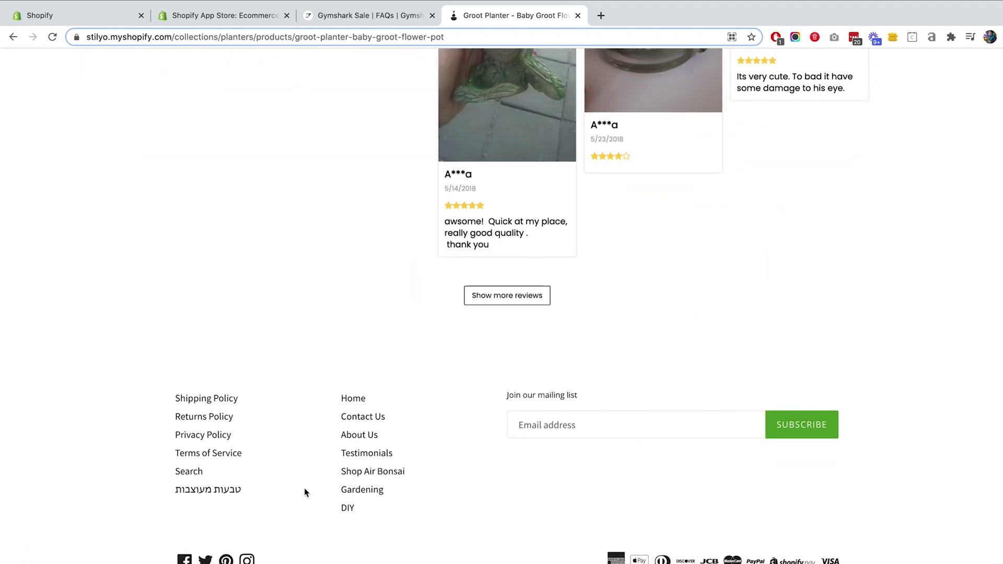
scroll(413, 363, "up", 20)
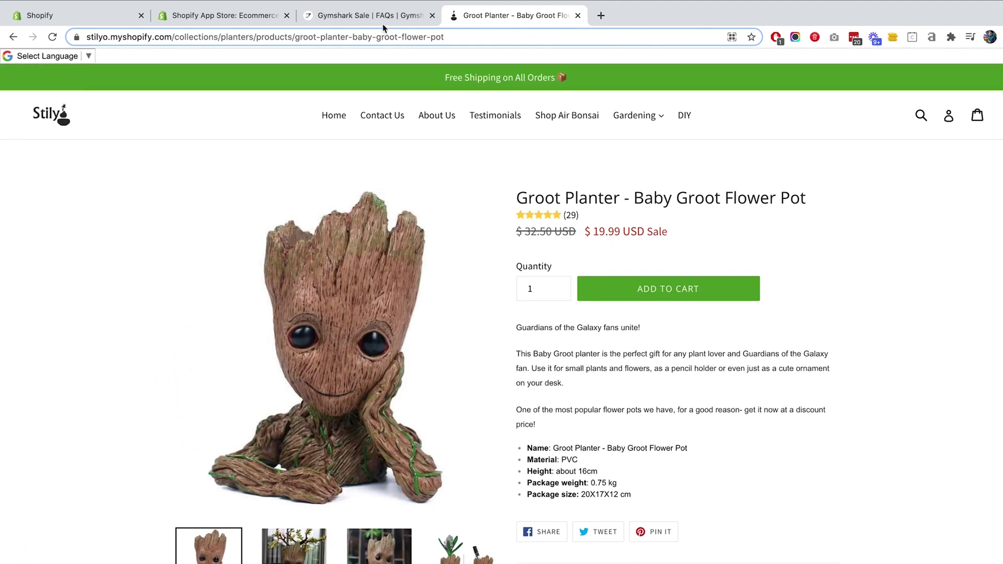
- Copy the full FAQ article text from the Gymshark sale page, from its first heading through the closing question
left_click(382, 22)
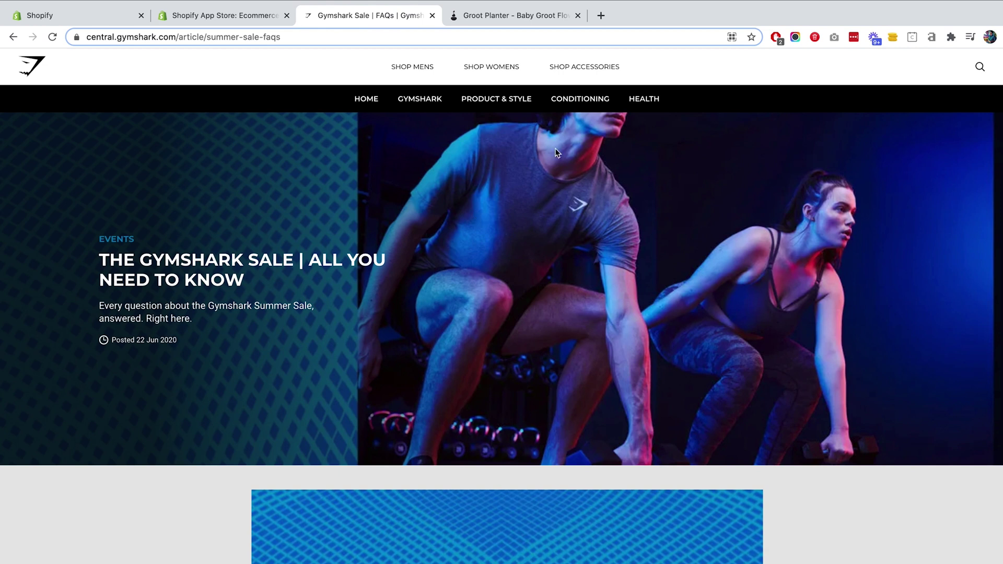
scroll(385, 329, "down", 15)
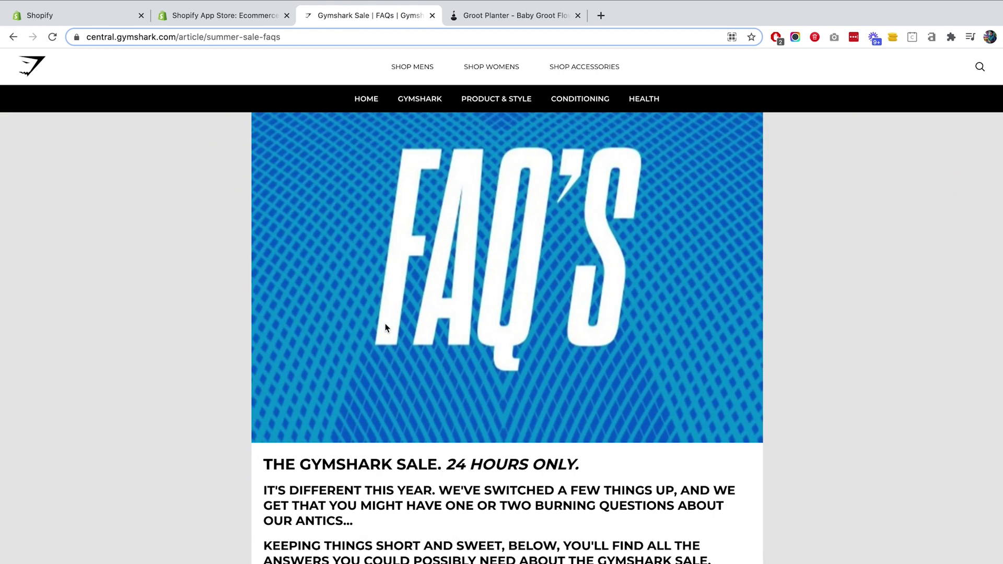
scroll(266, 246, "up", 5)
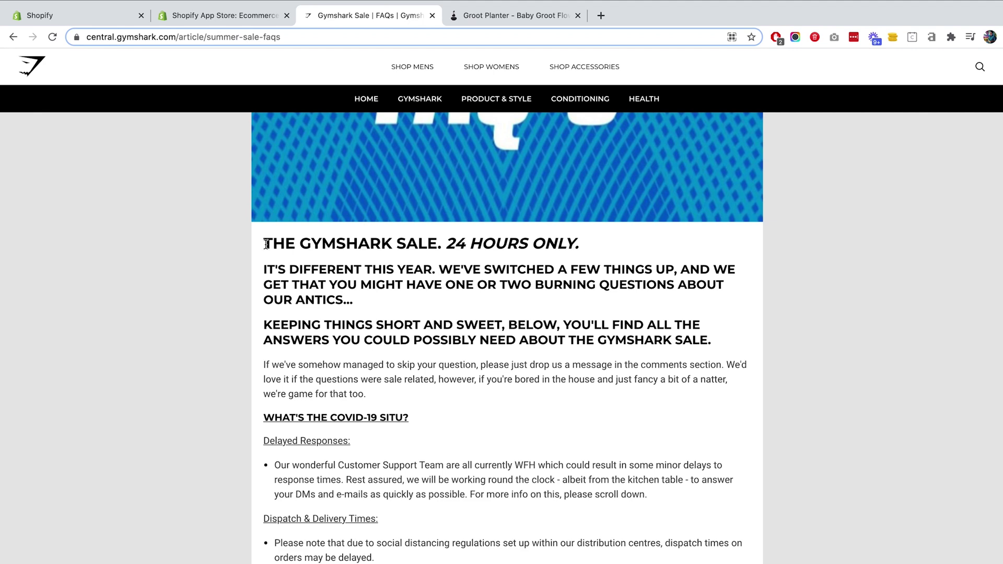
left_click_drag(265, 244, 479, 383)
scroll(417, 294, "down", 20)
scroll(416, 298, "down", 15)
scroll(438, 368, "down", 20)
scroll(461, 432, "down", 6)
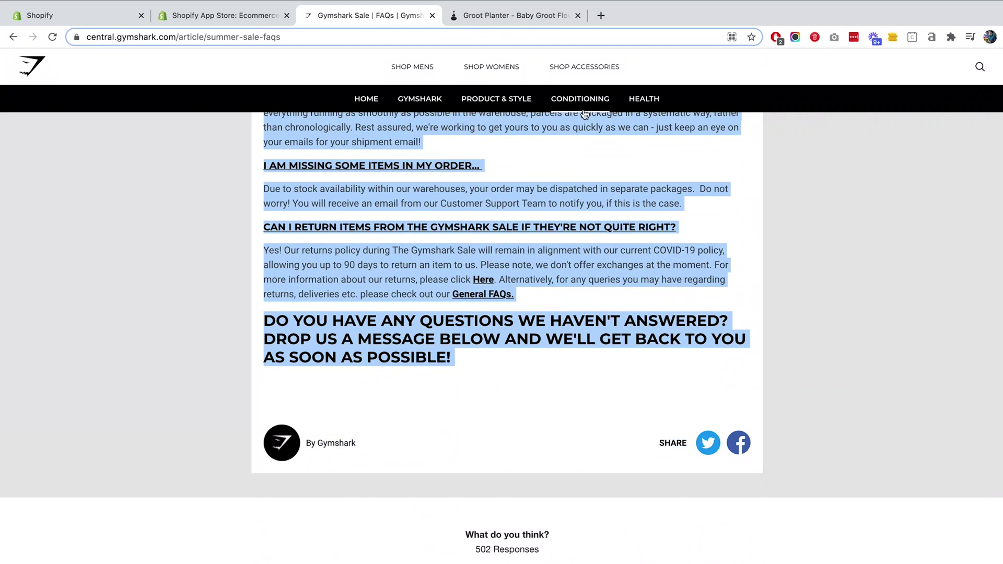
- Start a new page in the online store's Pages section of the Shopify admin
left_click(76, 24)
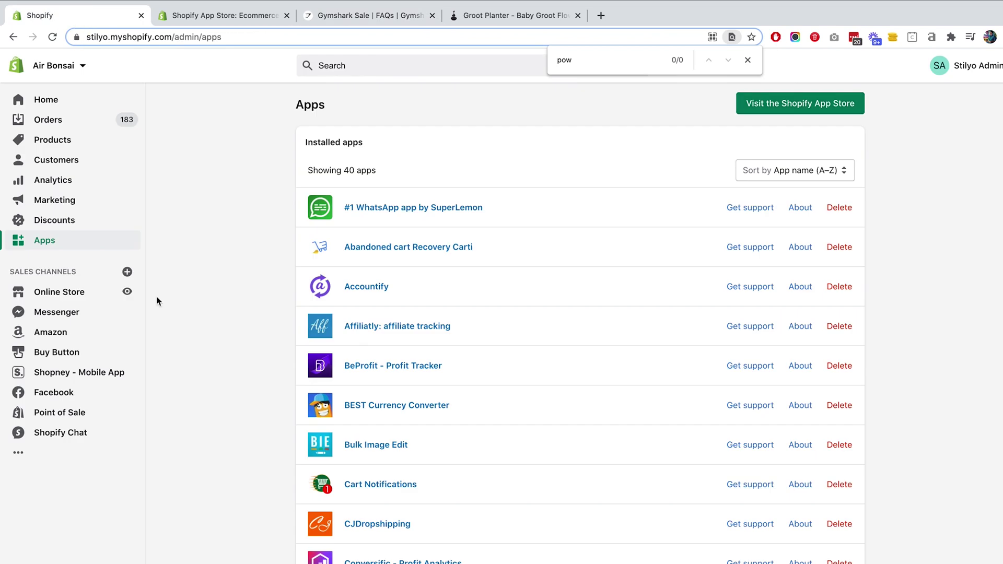
left_click(64, 297)
left_click(44, 351)
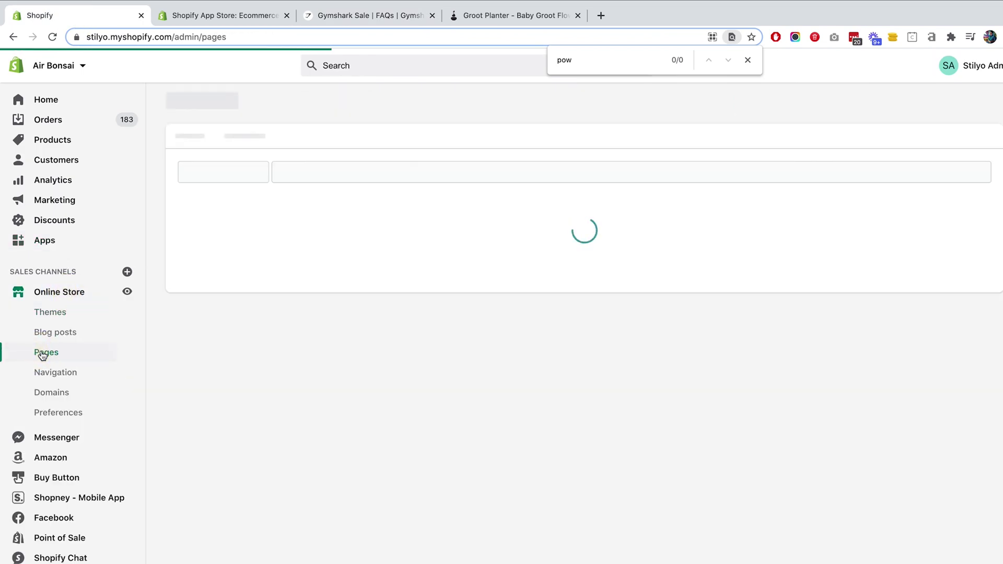
left_click(747, 60)
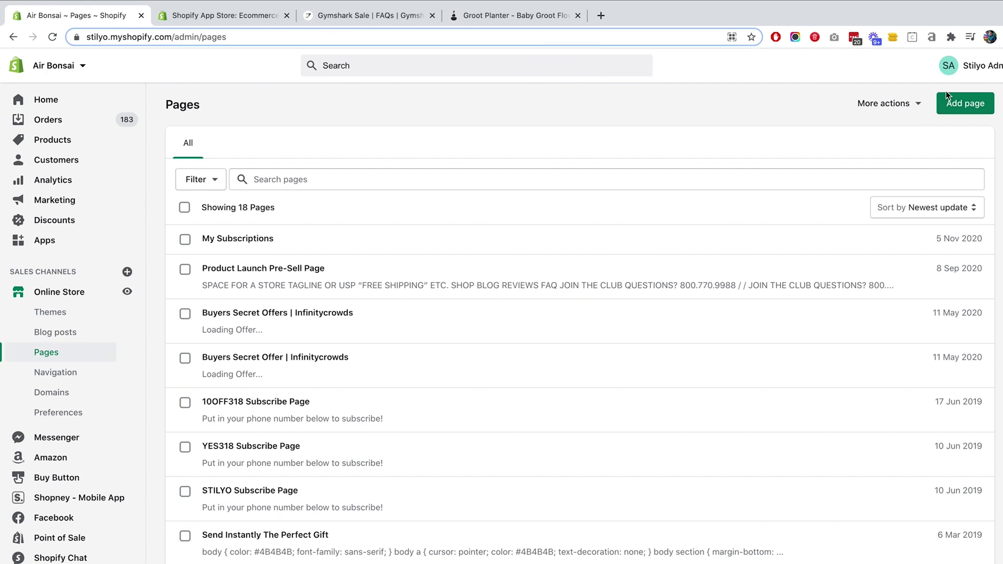
left_click(958, 100)
- Title the new page FAQs, paste the copied FAQ text as its content, and save it
left_click(440, 163)
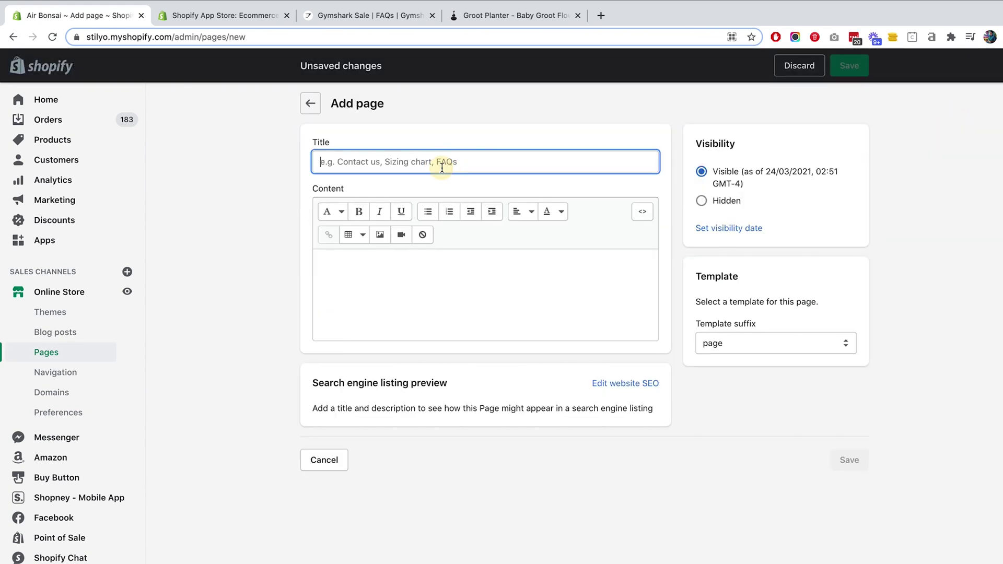
type("FAQs")
left_click(459, 268)
key("super+v")
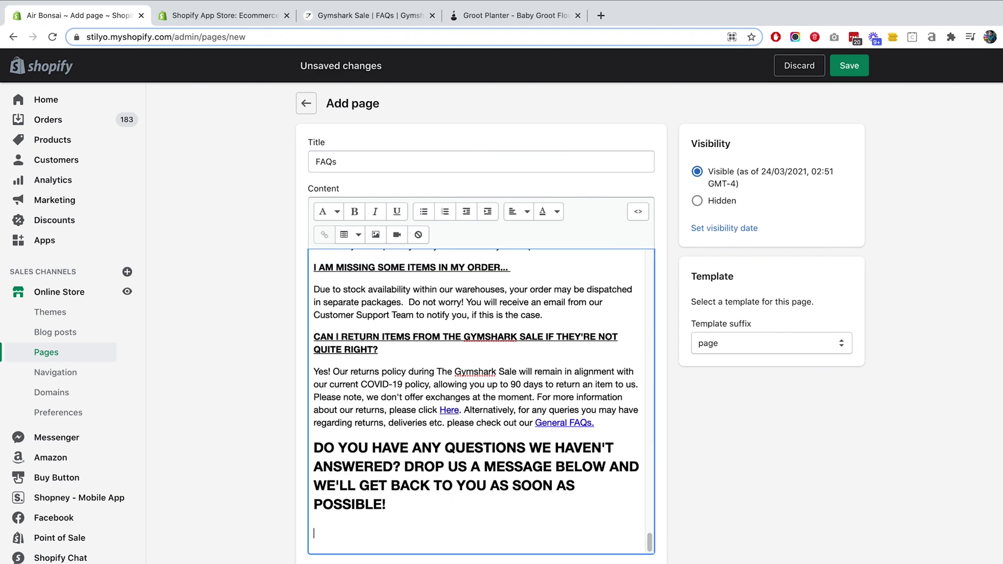
key("BackSpace")
scroll(508, 340, "up", 20)
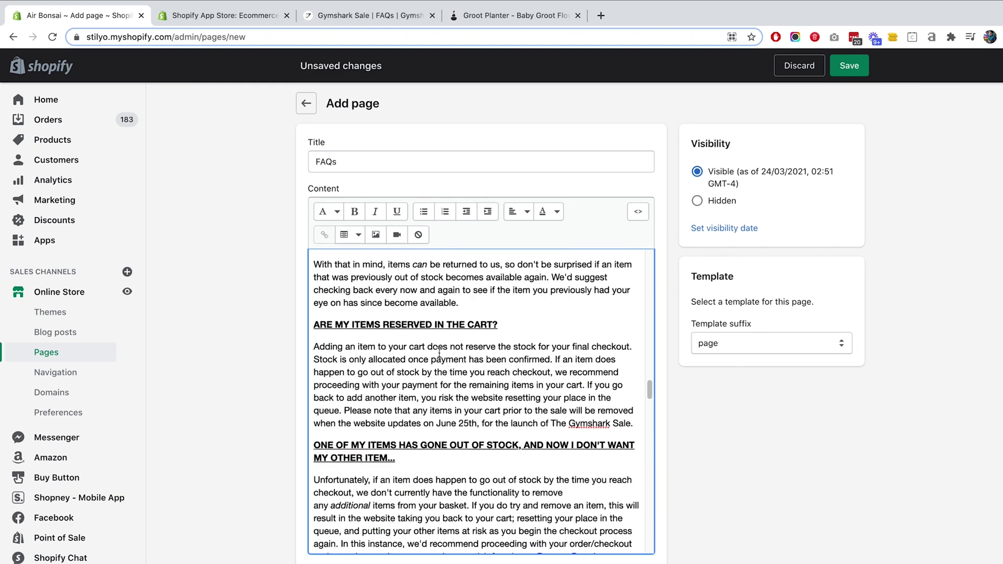
left_click(850, 64)
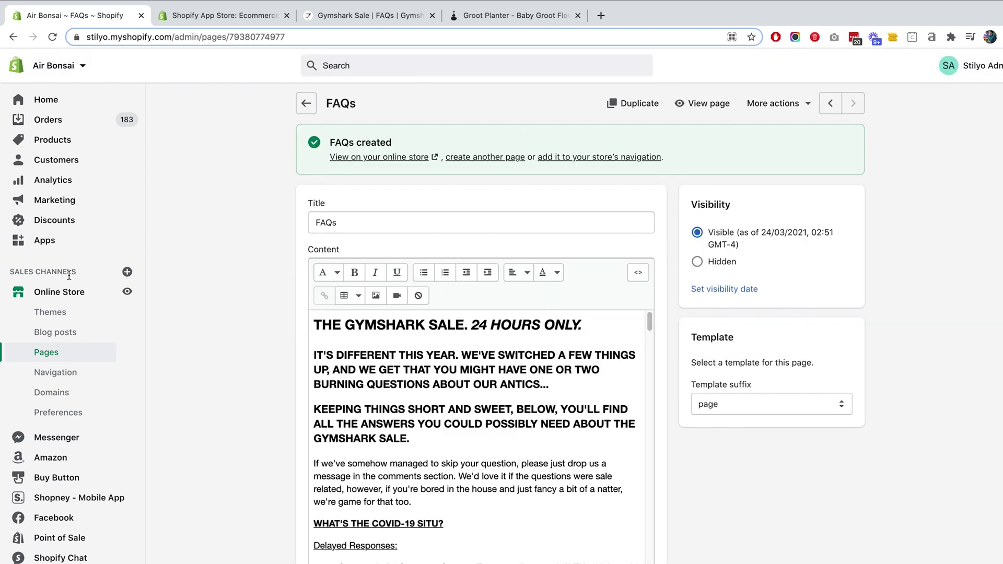
- Add a menu item named FAQs, linked to the FAQs page, to the footer menu and save the menu
left_click(47, 375)
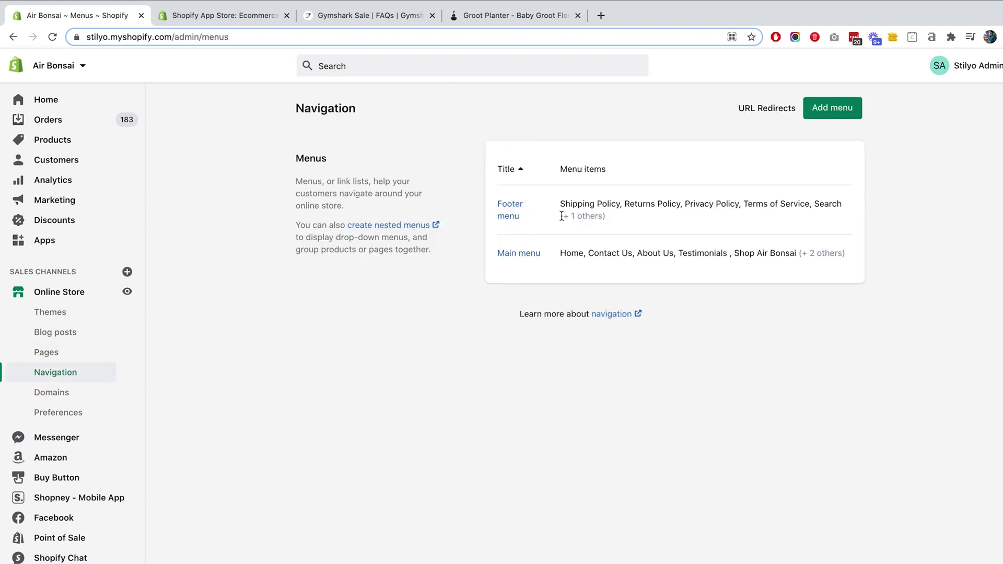
left_click(515, 220)
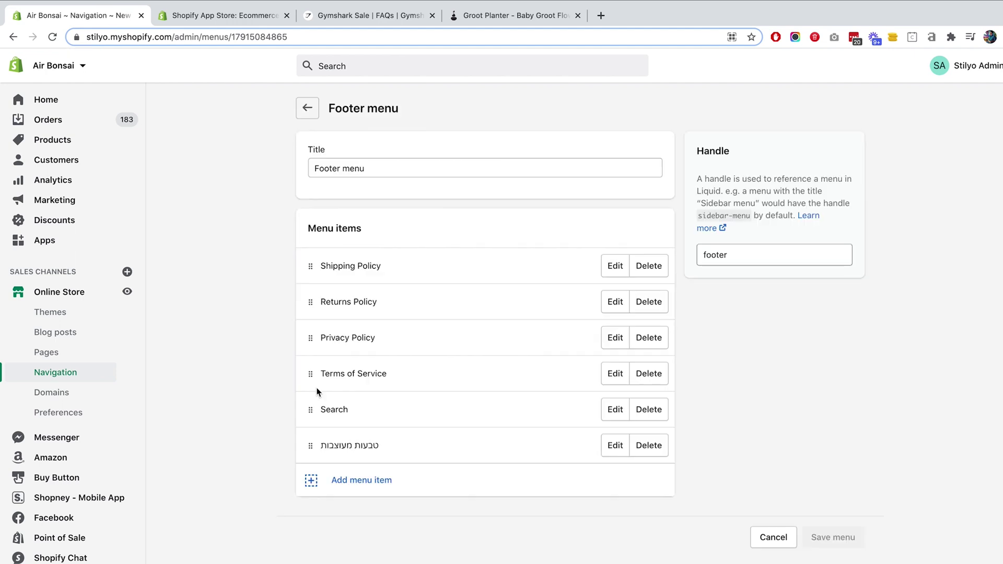
left_click(347, 480)
type("FAQs")
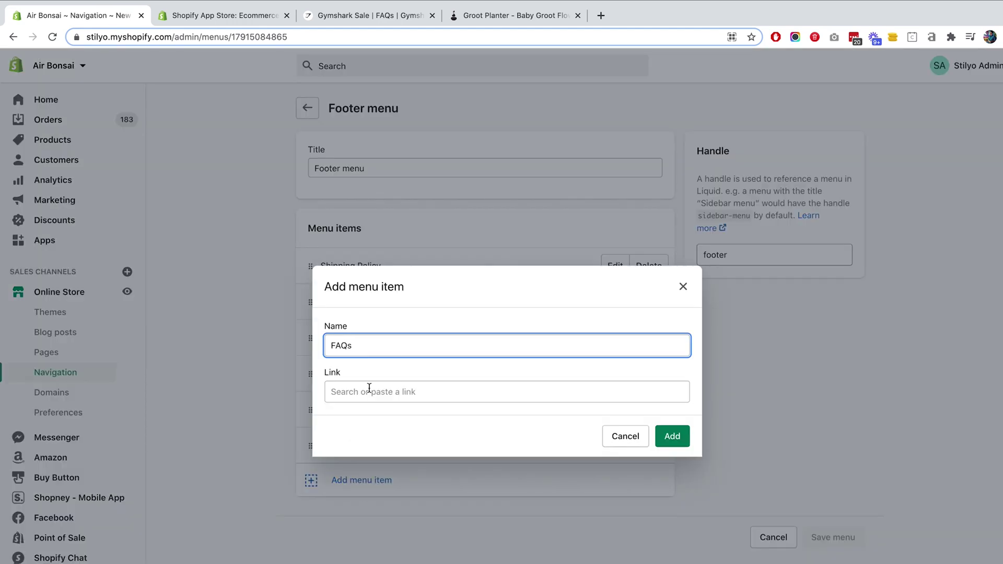
left_click(369, 391)
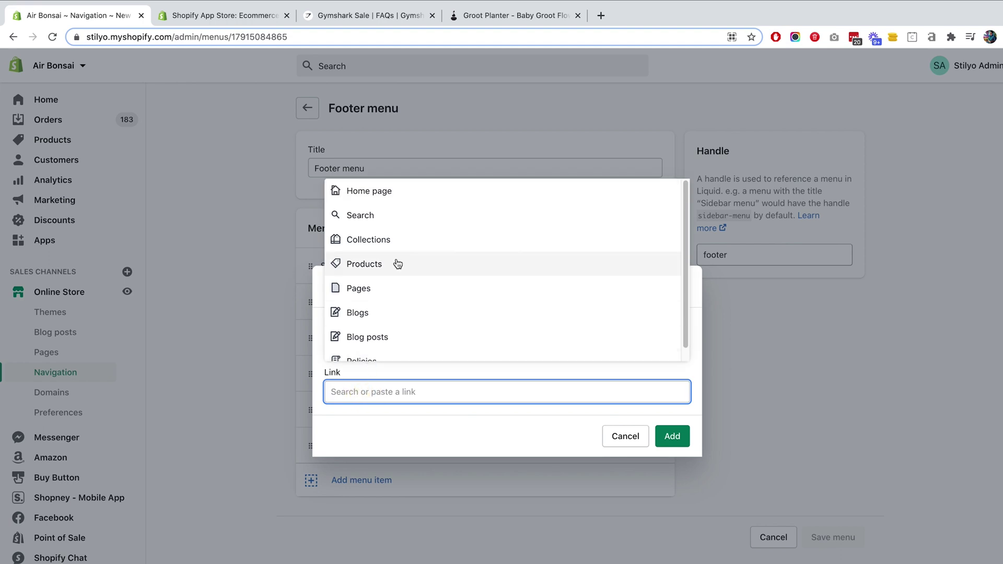
left_click(363, 288)
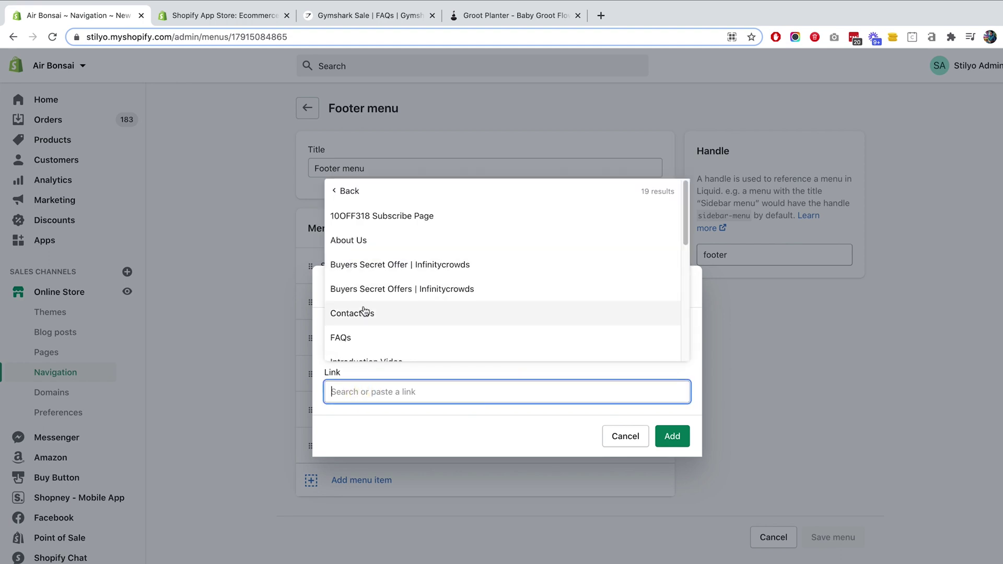
left_click(352, 338)
left_click(673, 438)
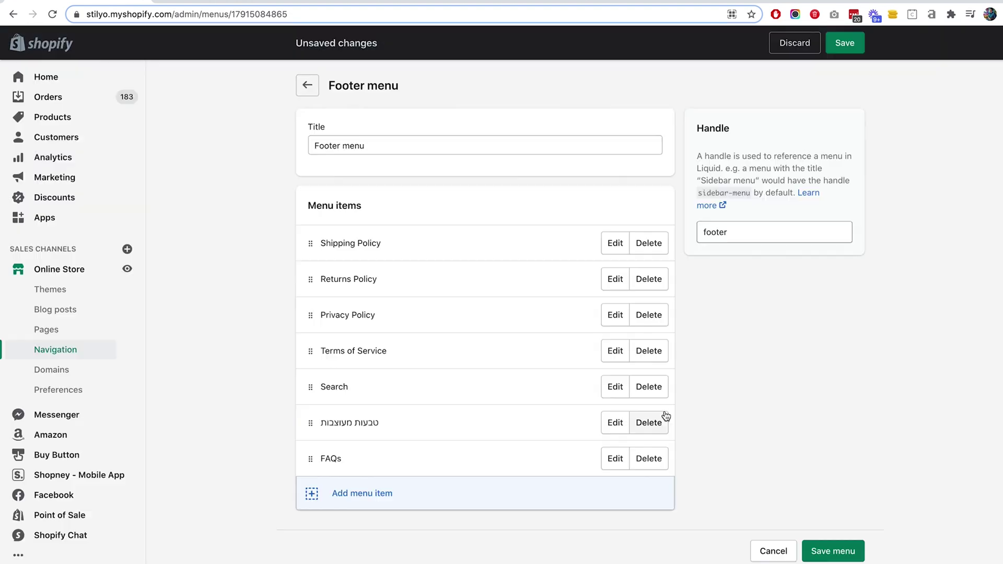
left_click(814, 551)
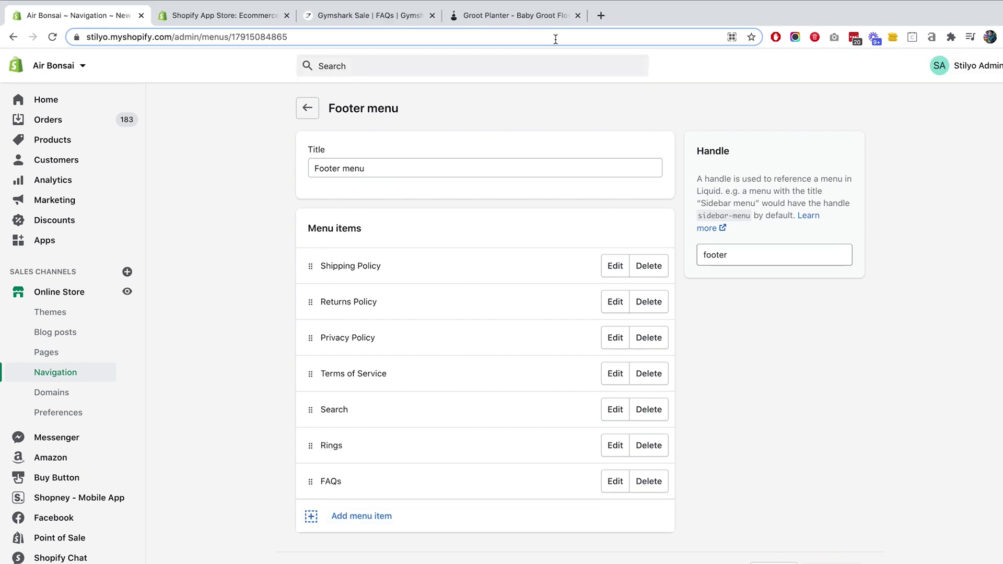
- Reload the storefront product page, follow the FAQs link in its footer, and review the FAQs page
left_click(514, 15)
key("super+r")
scroll(553, 133, "down", 15)
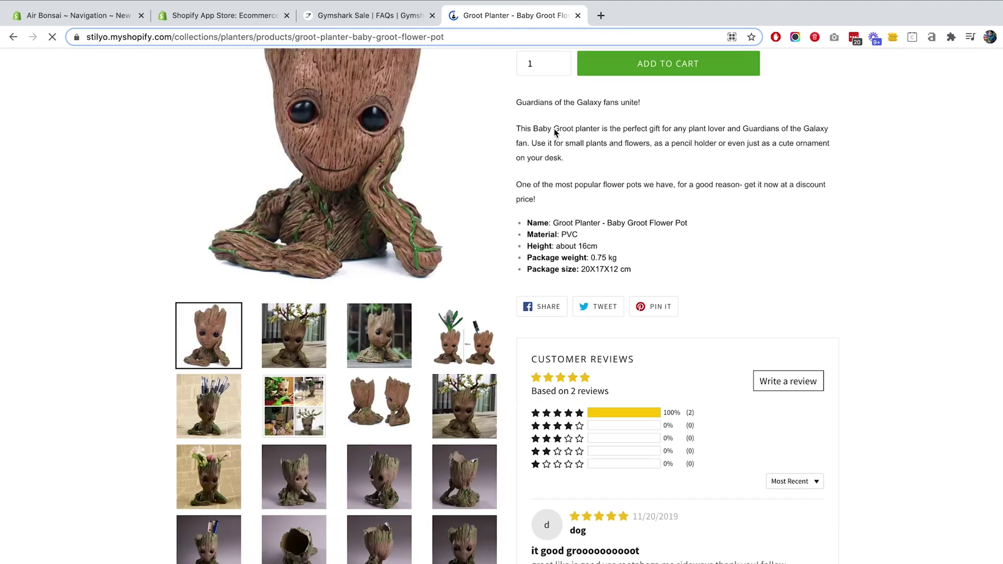
scroll(555, 133, "down", 20)
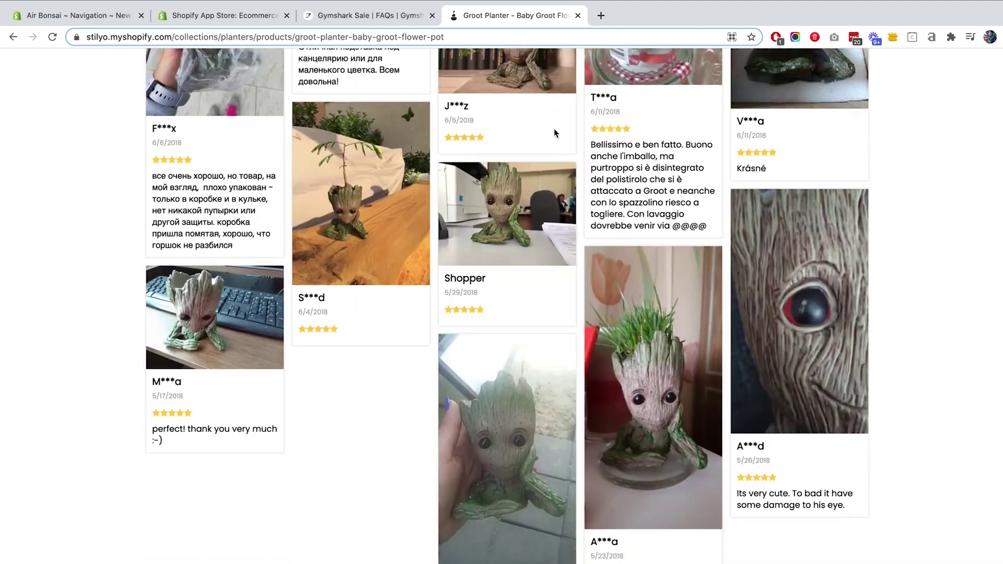
left_click(183, 508)
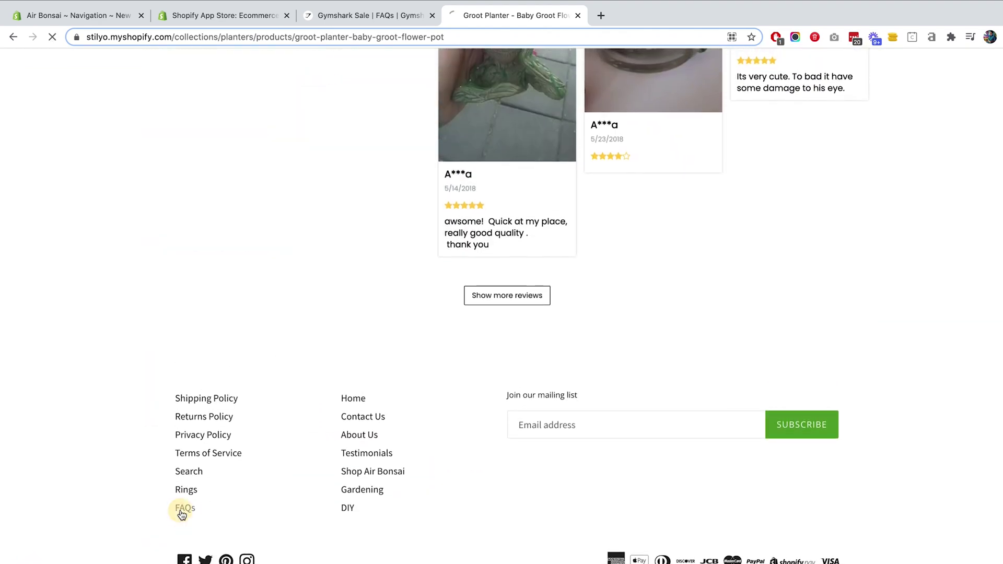
scroll(332, 269, "down", 20)
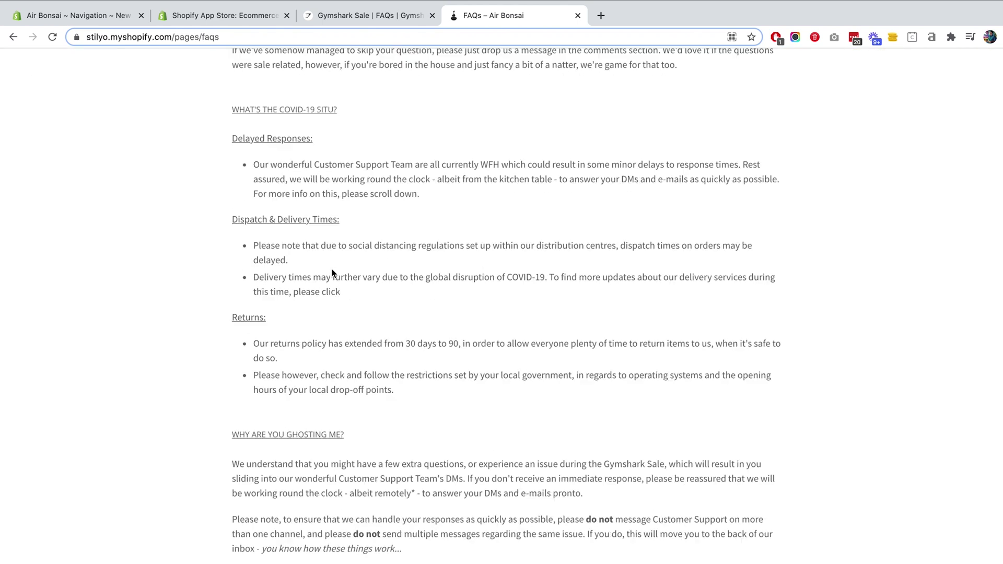
scroll(331, 269, "down", 15)
scroll(331, 269, "up", 20)
scroll(332, 269, "up", 3)
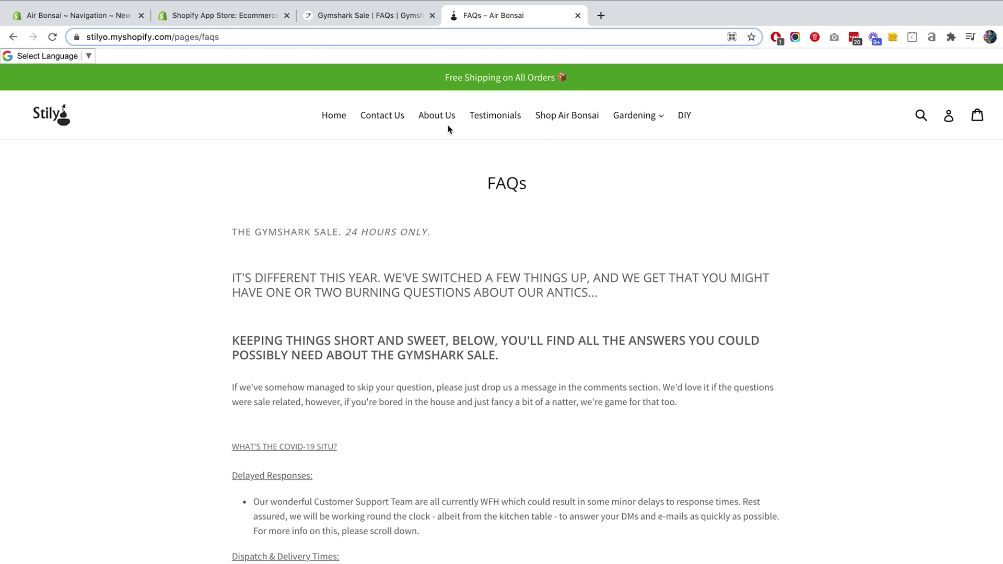
- Return to the Groot Planter product page through the store's home page and examine its description area
left_click(550, 124)
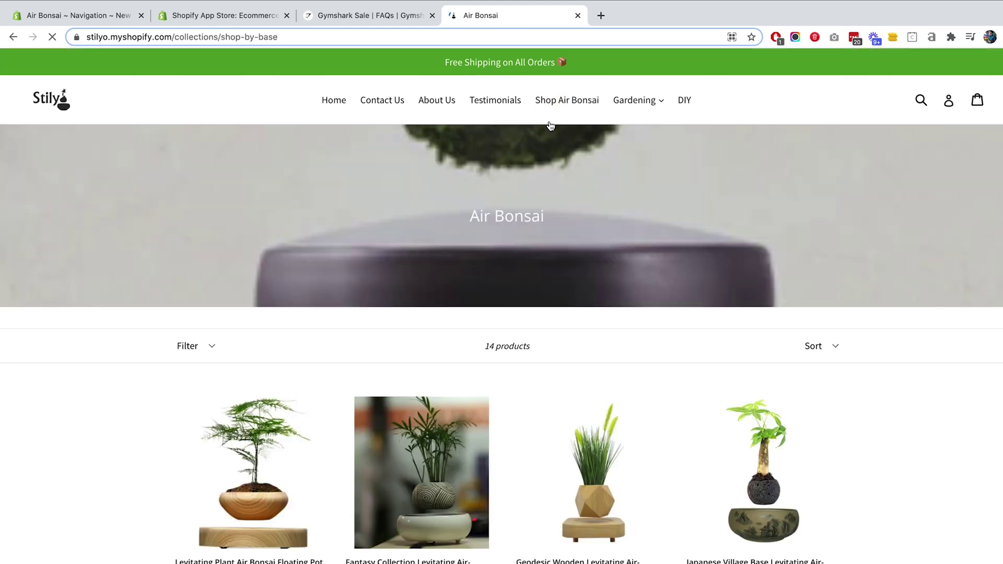
key("alt+Left")
scroll(376, 225, "down", 15)
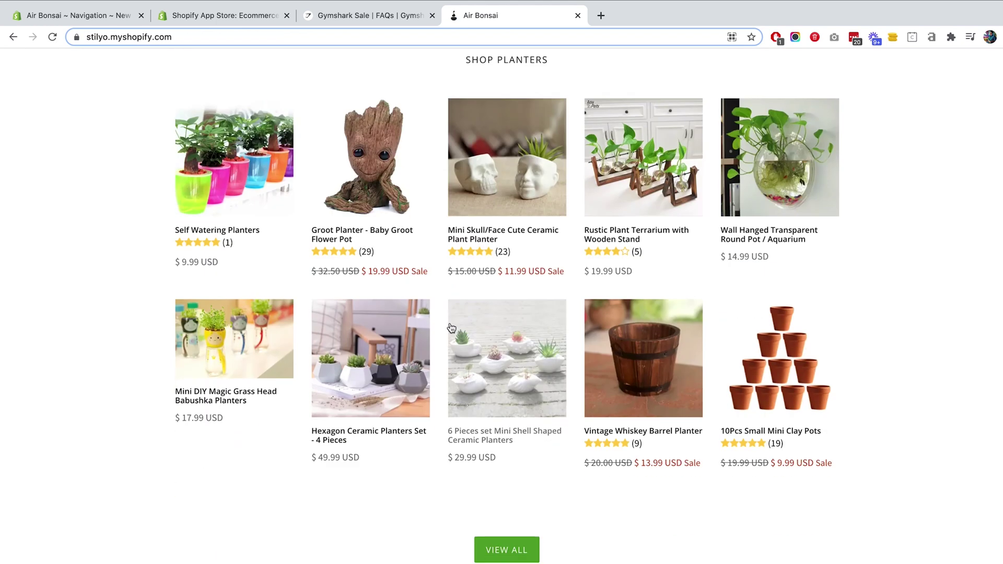
left_click(372, 189)
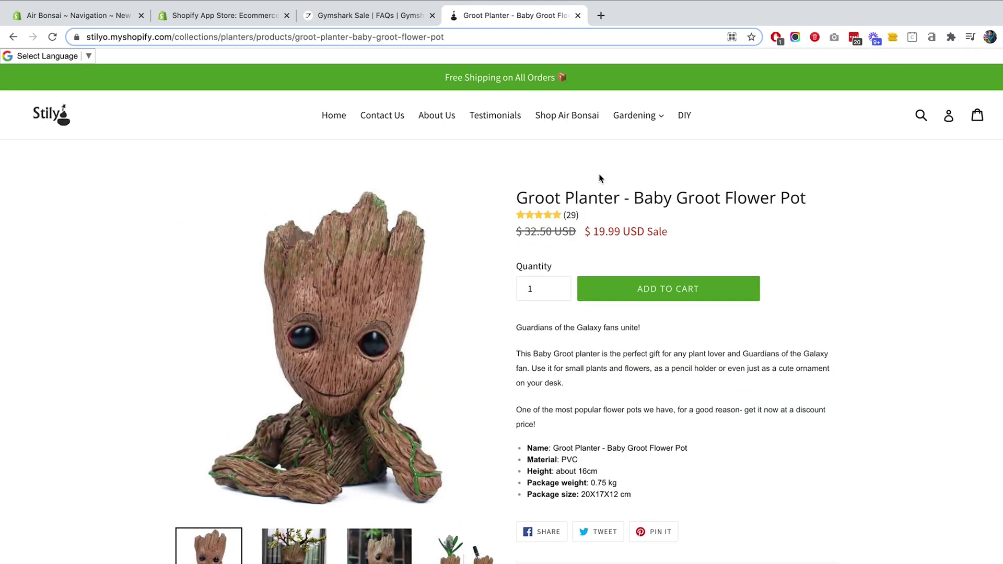
scroll(576, 248, "down", 3)
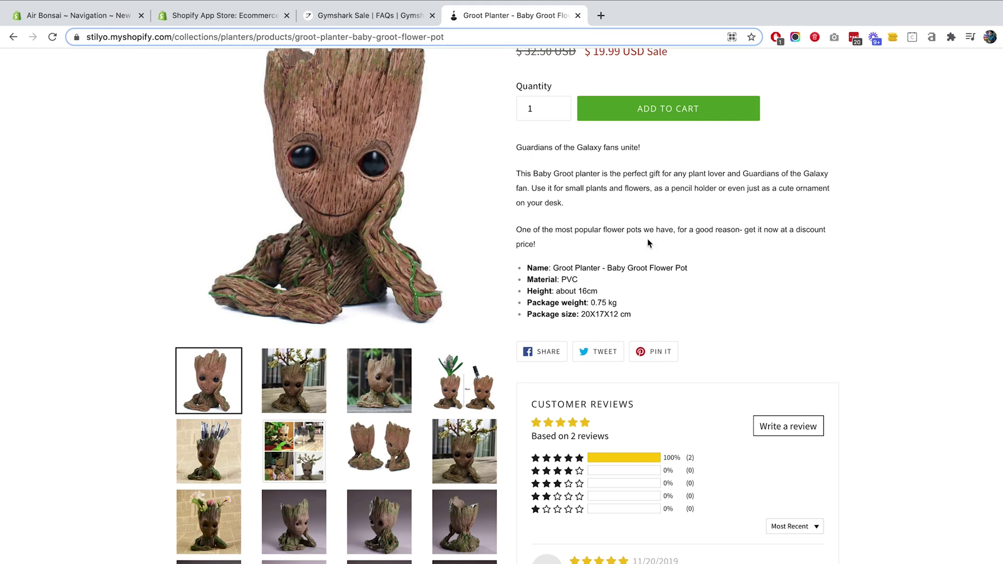
scroll(647, 243, "up", 1)
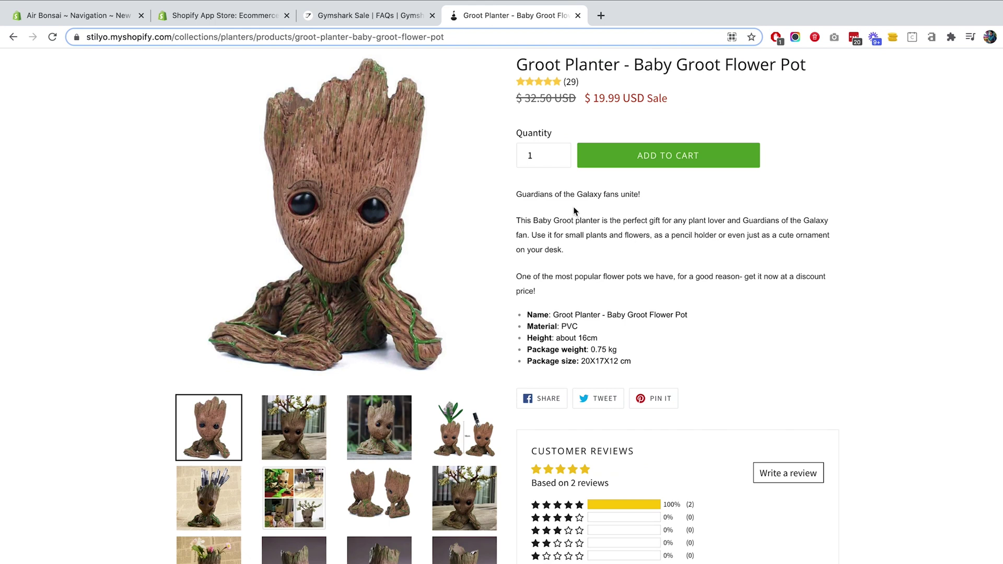
- Switch to the Shopify App Store and search for "product tabs"
left_click(225, 16)
left_click(307, 207)
type("produ")
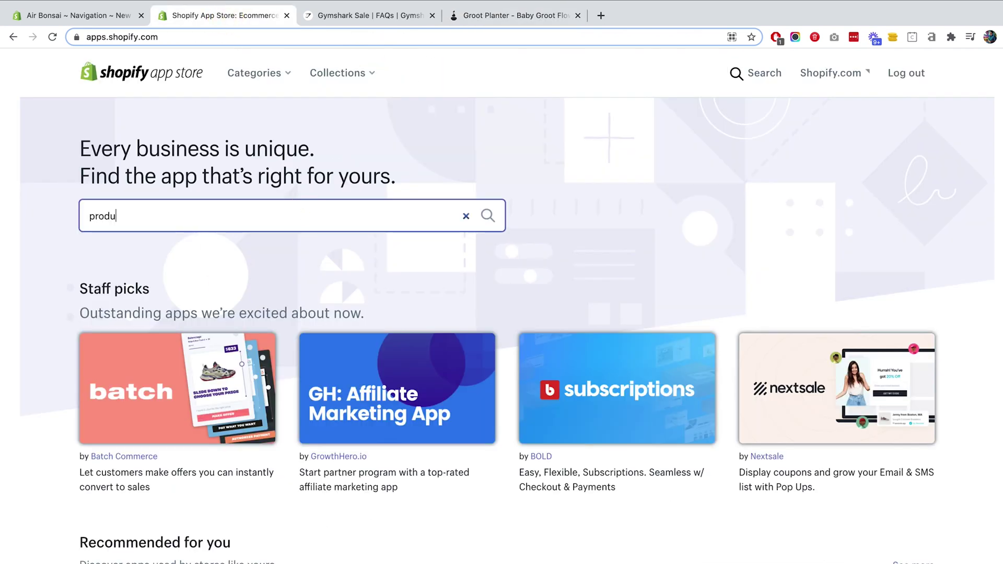
type("ct tab")
key("Return")
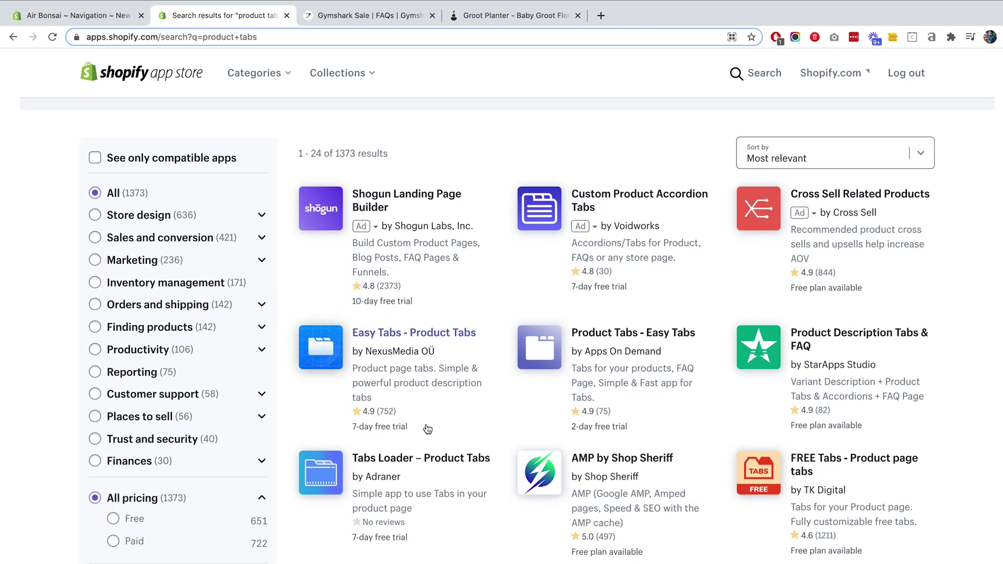
- Open the POWR Product + Size Chart Tabs listing from the search results and examine its features and free plan pricing
scroll(427, 429, "down", 1)
scroll(347, 365, "down", 2)
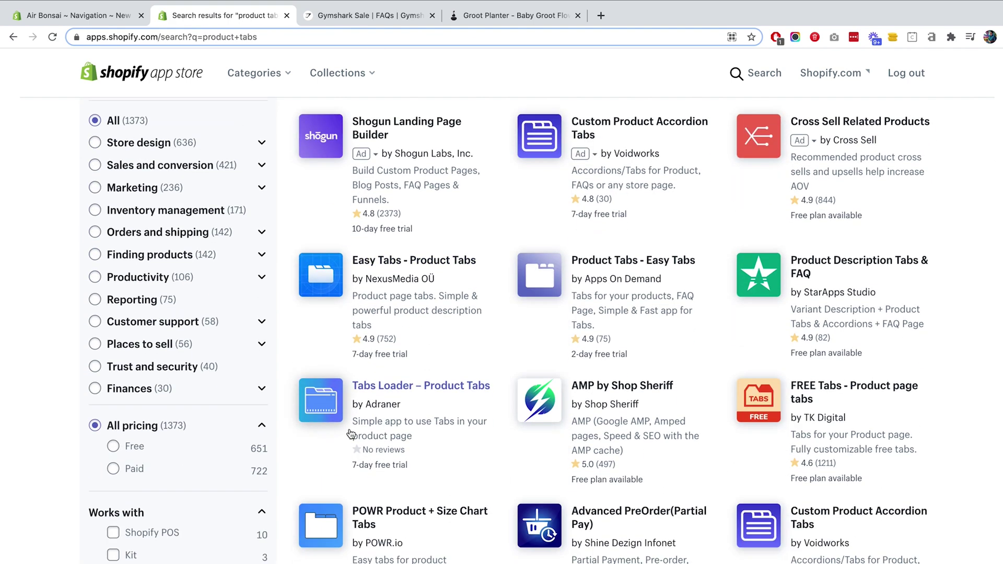
left_click(346, 516)
scroll(349, 351, "down", 2)
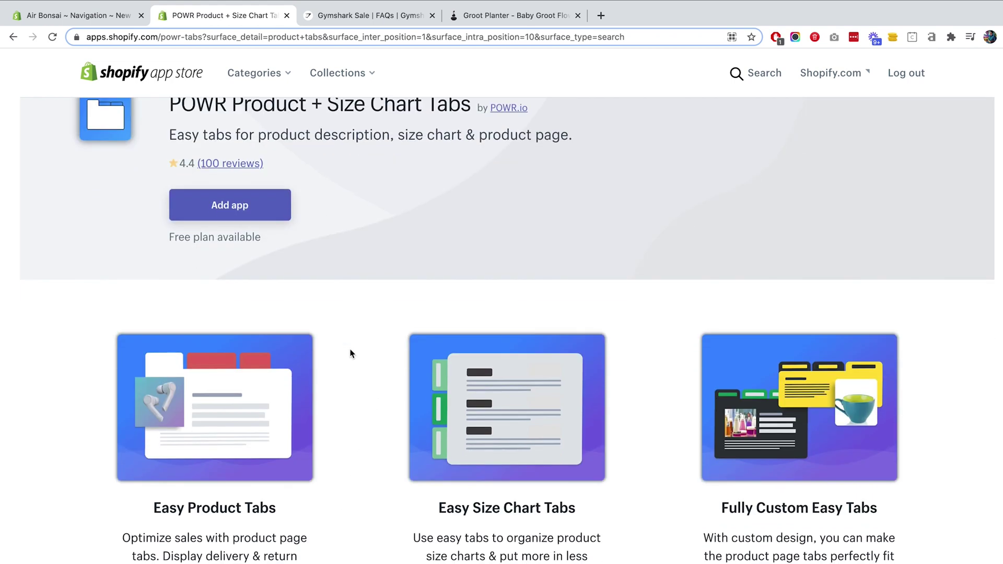
scroll(350, 353, "down", 4)
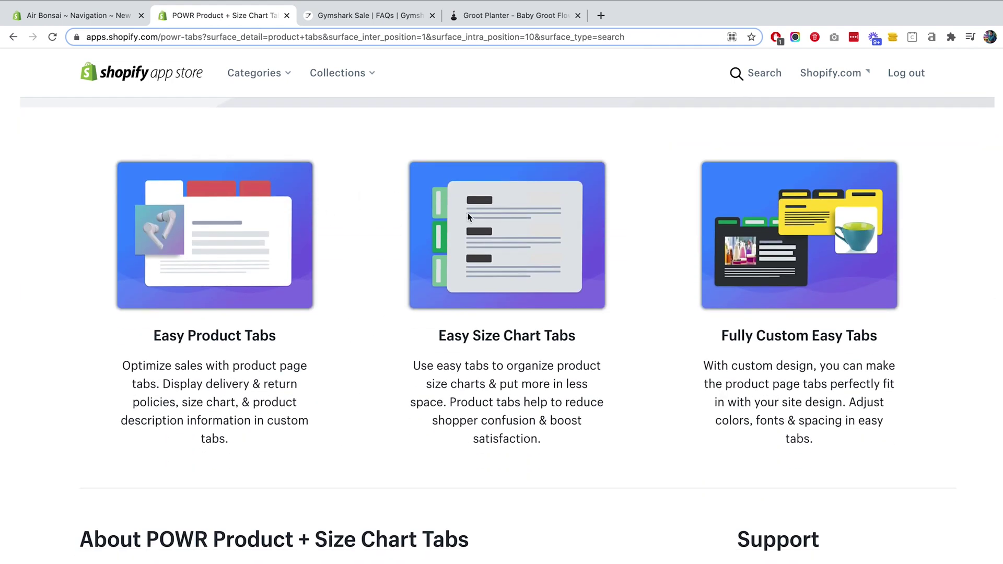
scroll(468, 217, "down", 12)
scroll(468, 217, "down", 4)
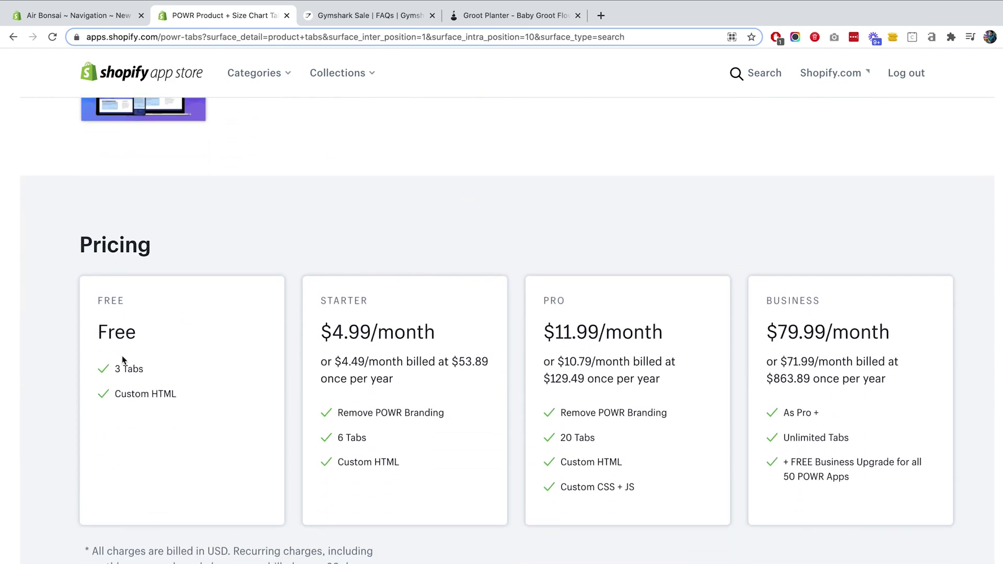
left_click_drag(110, 372, 168, 368)
- Add the POWR Product + Size Chart Tabs app to the store, approve its installation, and dismiss the welcome message
scroll(167, 368, "up", 20)
left_click(222, 271)
left_click(785, 470)
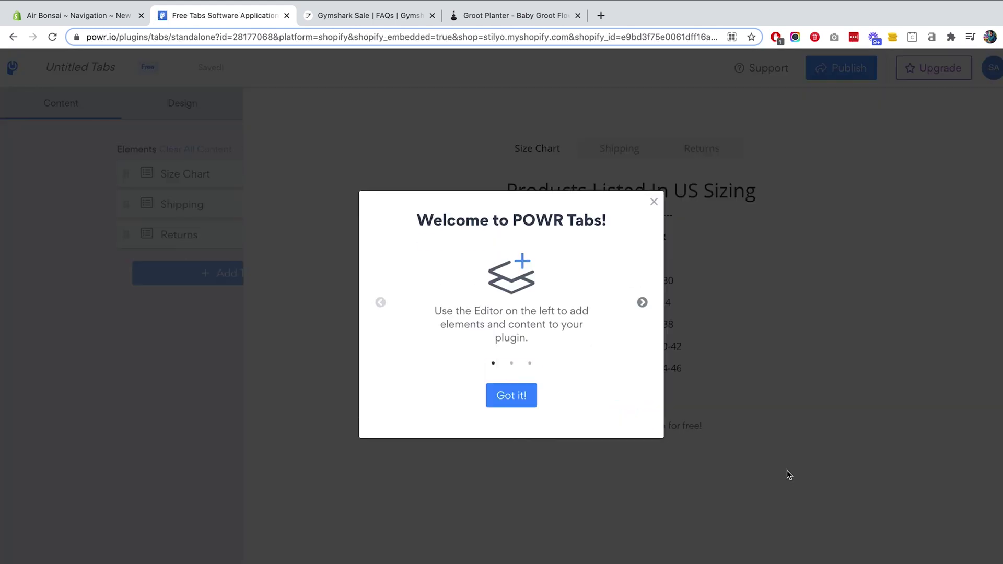
left_click(520, 398)
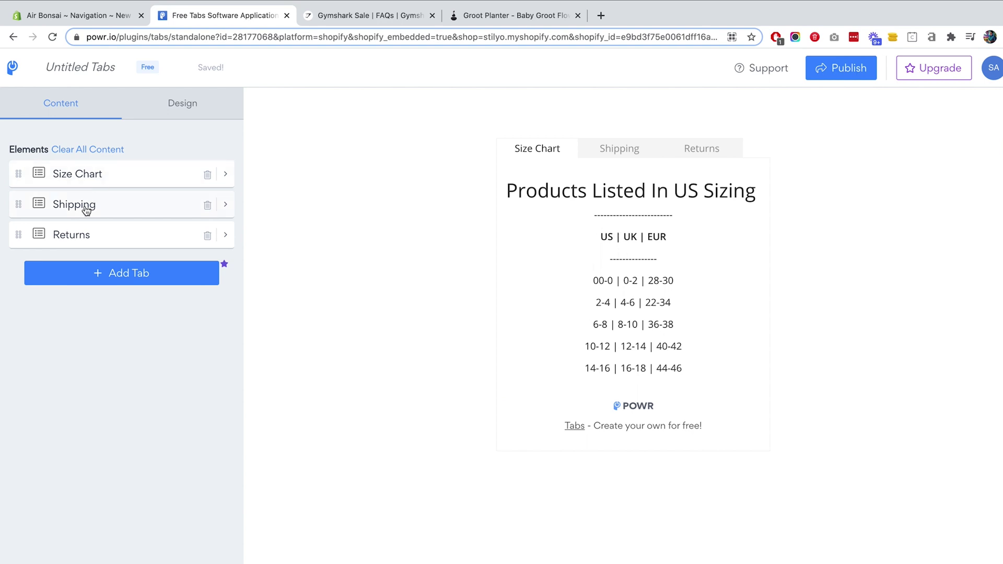
- Try to add another tab to the default set, and delete the Size Chart tab
left_click(76, 275)
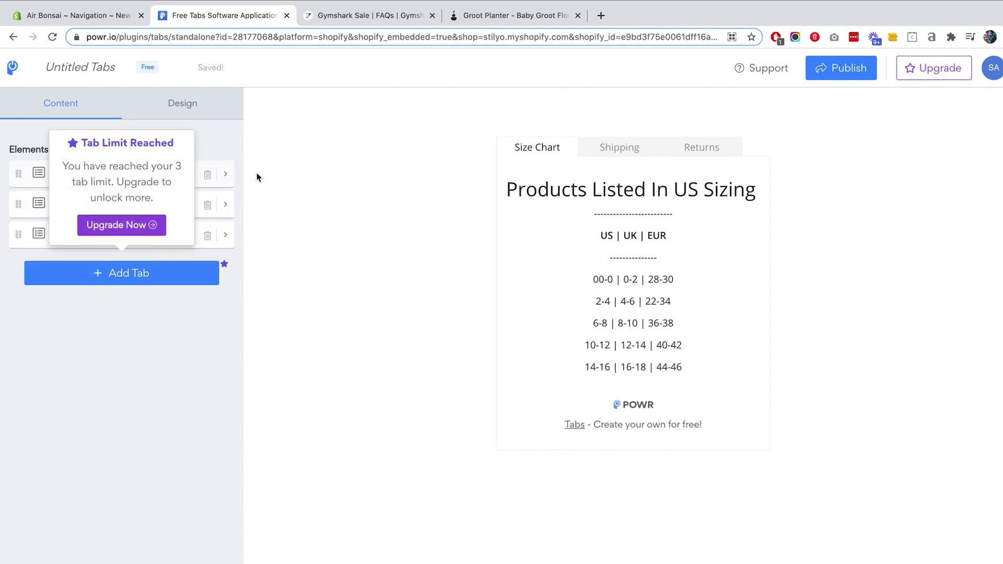
left_click(350, 173)
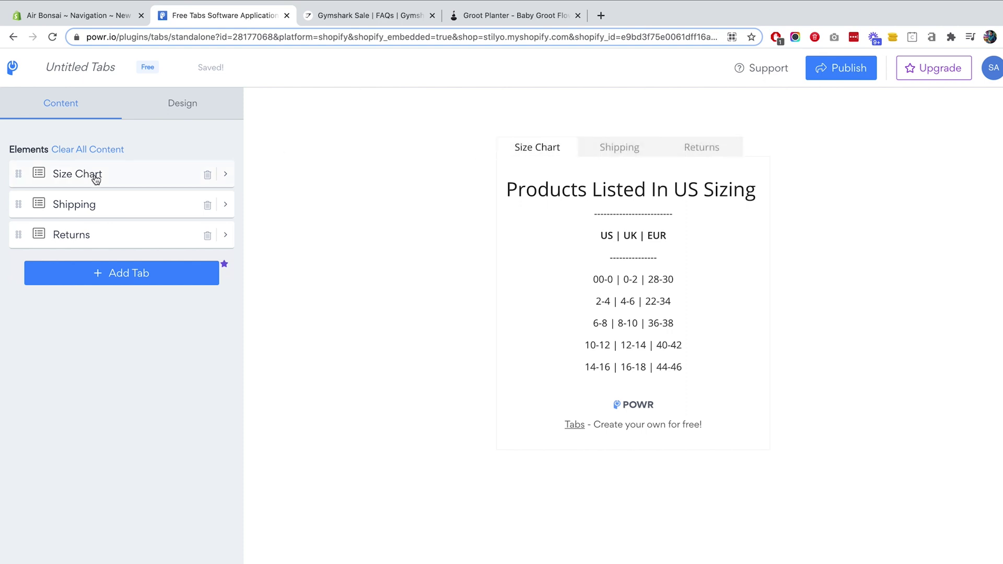
left_click(207, 175)
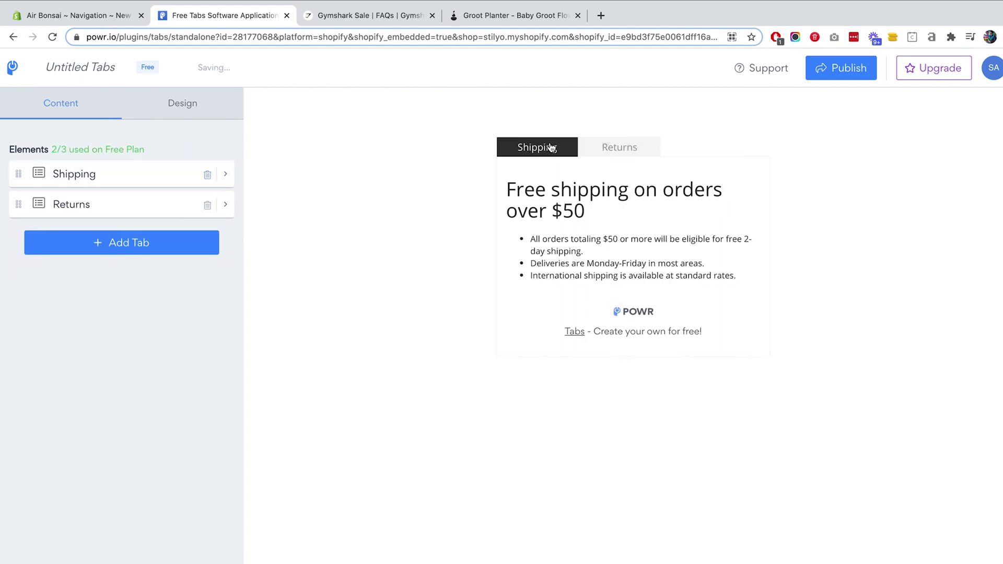
- Rename the Shipping tab as FAQs and replace its content with the copied FAQs text
left_click(78, 172)
left_click(92, 161)
double_click(92, 162)
type("FAQs")
left_click(101, 327)
key("super+a")
key("BackSpace")
key("super+v")
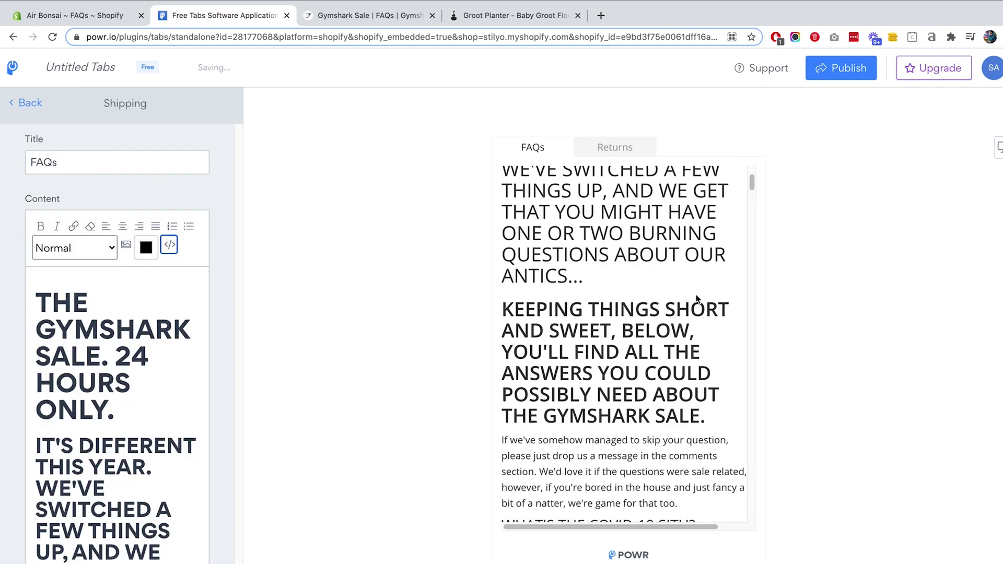
- Delete the Gymshark sale headings above the paragraph "If we've somehow managed to skip your question" in the FAQs tab's content
left_click(465, 88)
key("super+a")
left_click(587, 264)
scroll(652, 443, "down", 2)
left_click_drag(651, 444, 503, 181)
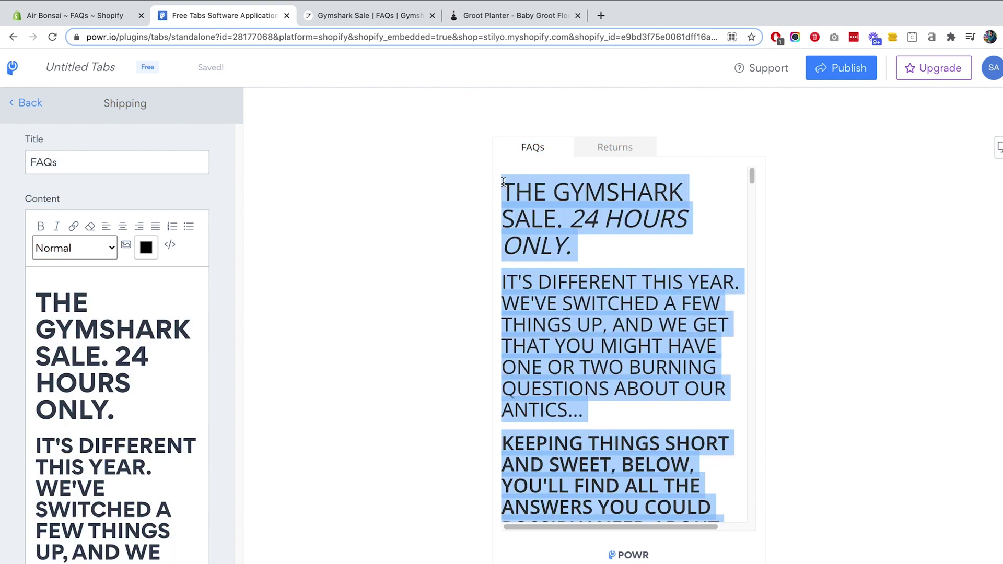
scroll(104, 334, "down", 10)
left_click(105, 331)
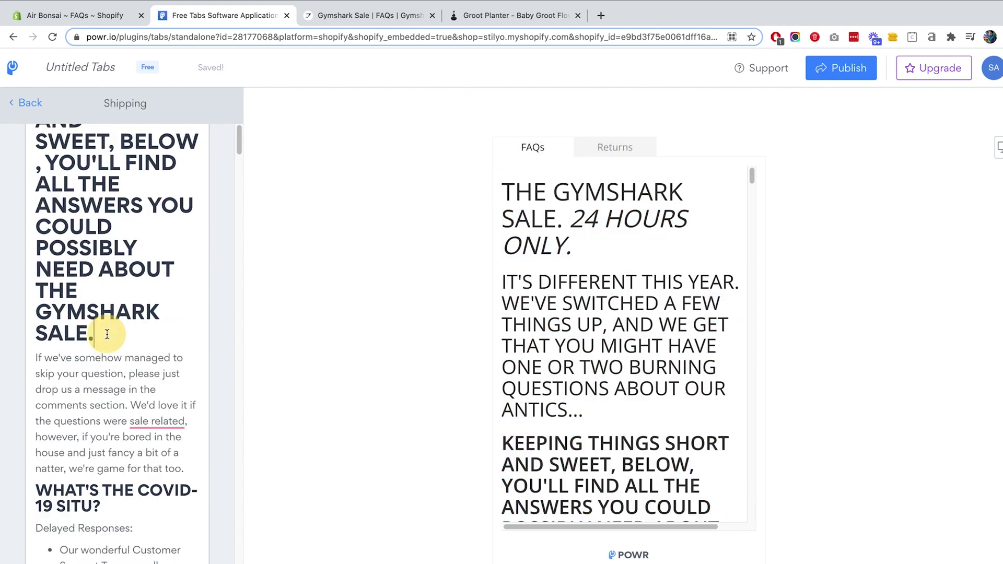
left_click_drag(105, 334, 40, 285)
key("BackSpace")
scroll(671, 250, "down", 10)
scroll(671, 250, "down", 10)
scroll(668, 219, "up", 15)
- Rename the Returns tab as "Returns & Shipping" and clear its existing content
left_click(615, 147)
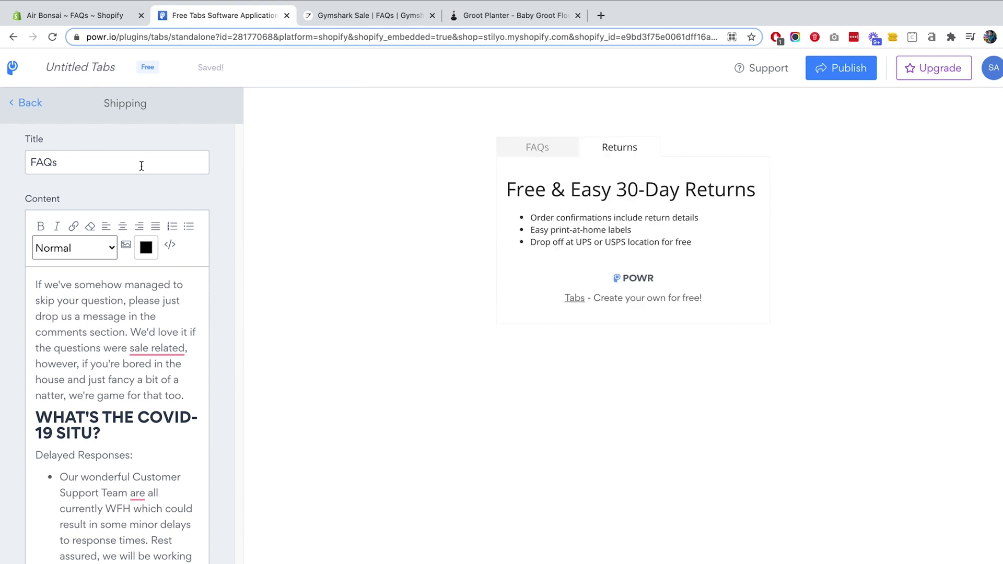
left_click(29, 103)
left_click(86, 203)
left_click(91, 166)
type("& Shipping")
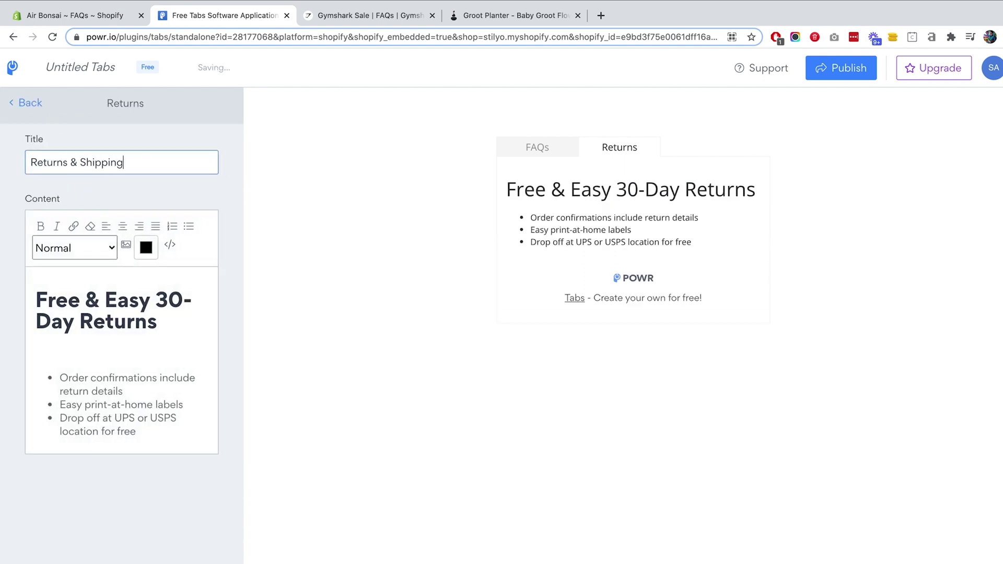
key("super+a")
key("BackSpace")
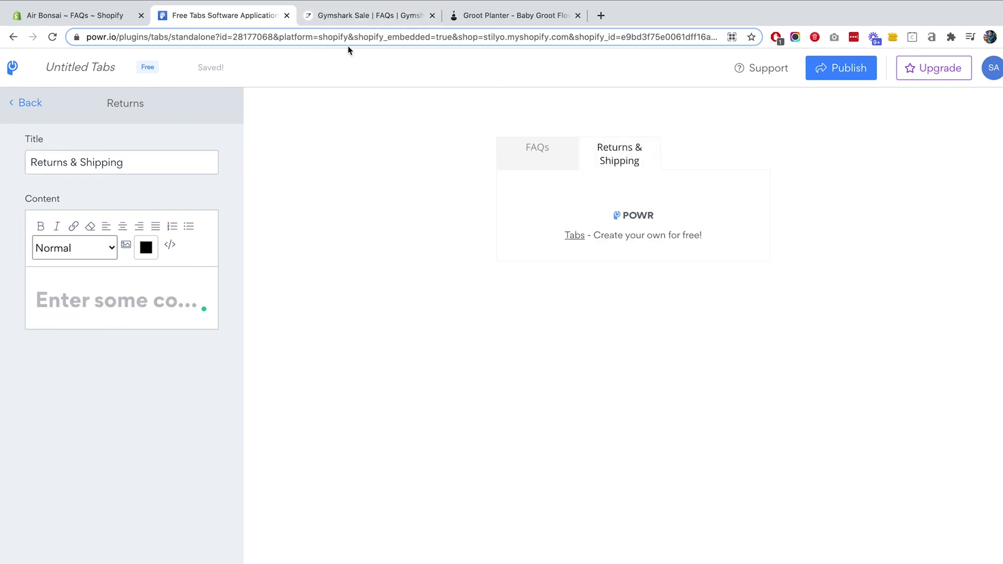
- Open the Returns Policy and Shipping Policy pages from the storefront footer in new tabs, and copy the Returns Policy URL for the tabs editor
left_click(476, 16)
scroll(442, 398, "down", 10)
left_click(207, 416, "super")
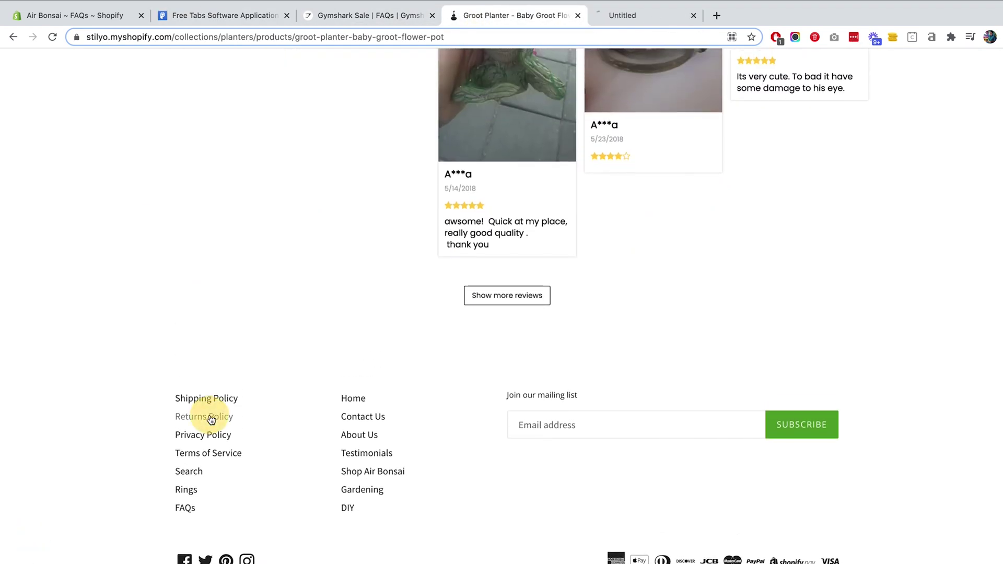
left_click(209, 400, "super")
left_click(627, 17)
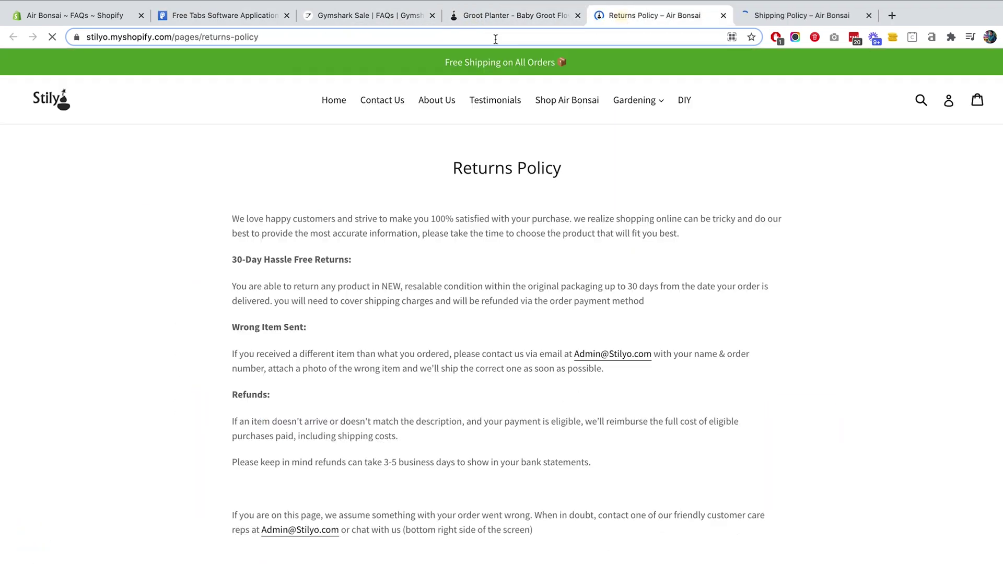
left_click(480, 37)
key("super+c")
left_click(240, 15)
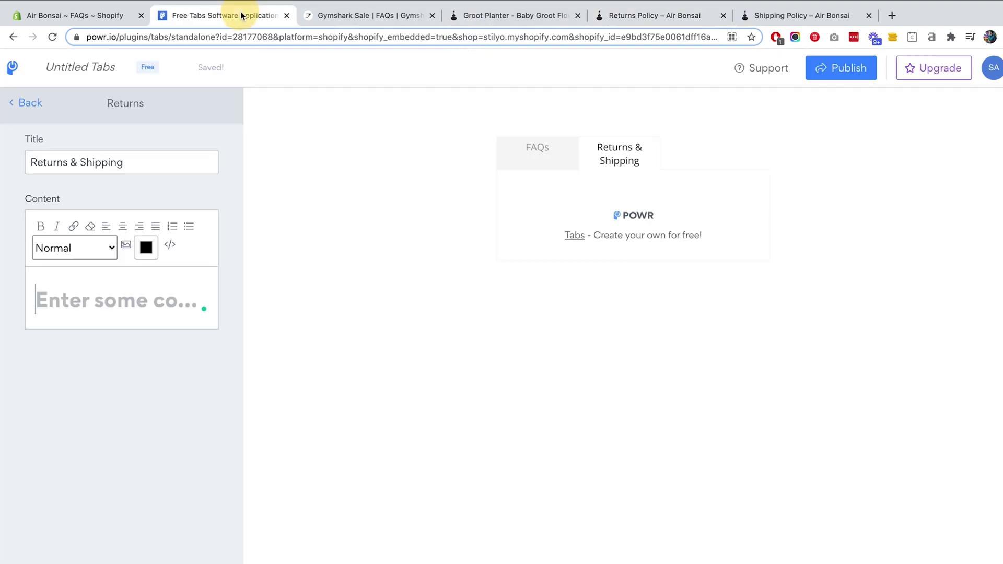
- In the Returns & Shipping content's source code, make the element a paragraph reading "Foe more information:"
left_click(170, 245)
double_click(56, 157)
type("p")
double_click(79, 157)
type("p")
left_click(62, 156)
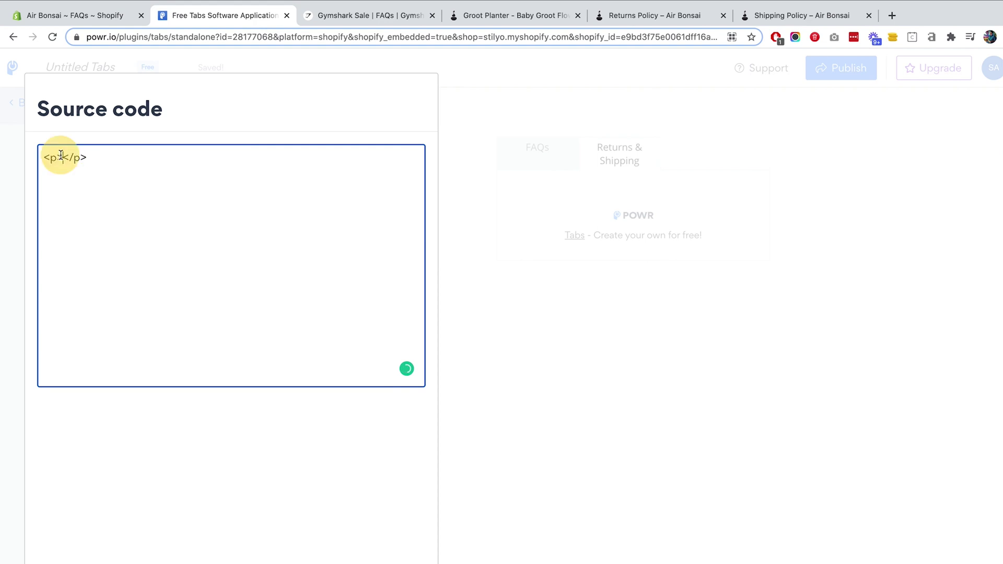
type("Foe more information:")
left_click(74, 68)
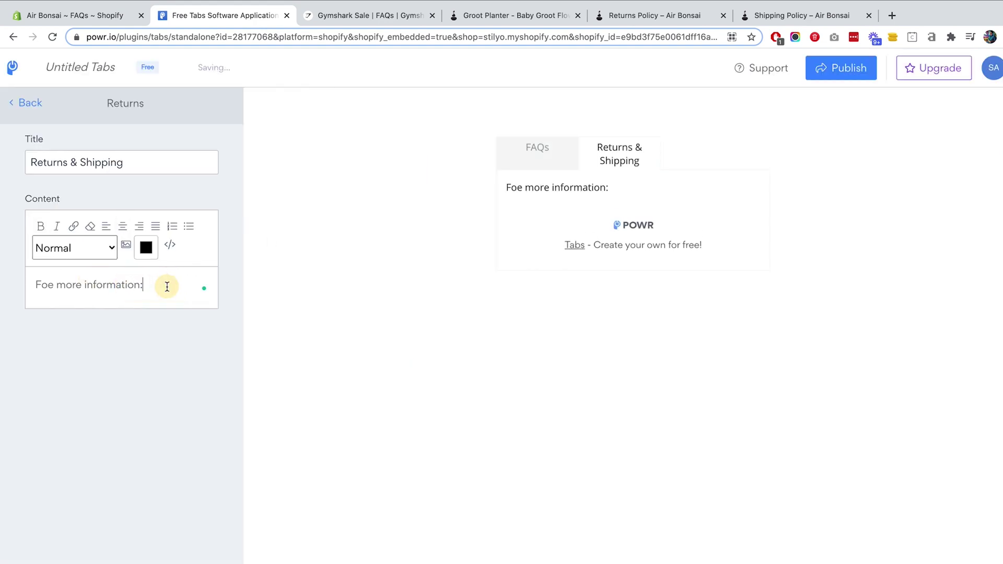
left_click(54, 285)
key("BackSpace")
type("r")
left_click(111, 296)
key("Return")
key("super+v")
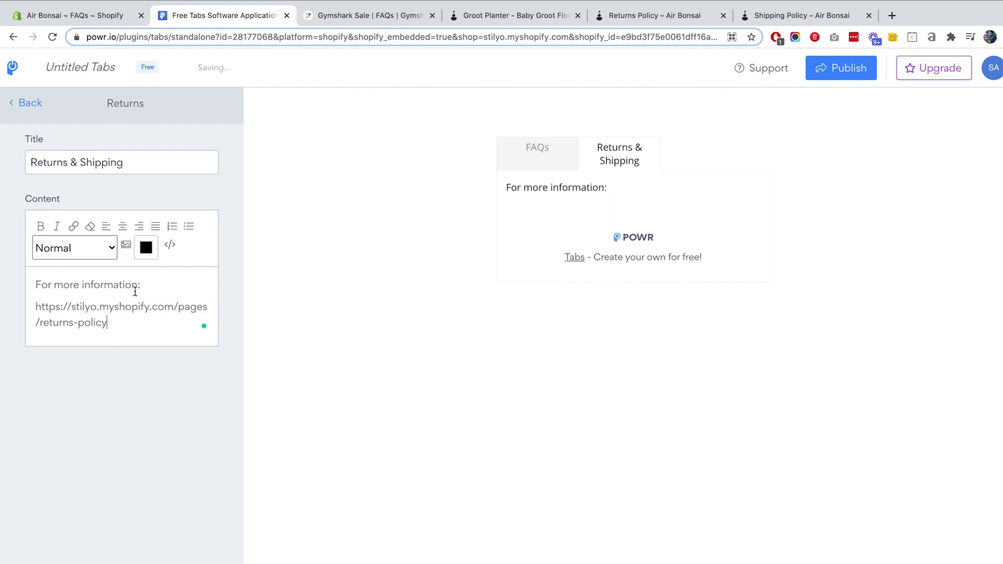
- Extend the introductory line to read "For more information check out our returns policy:"
left_click(141, 284)
key("BackSpace")
type("check out ")
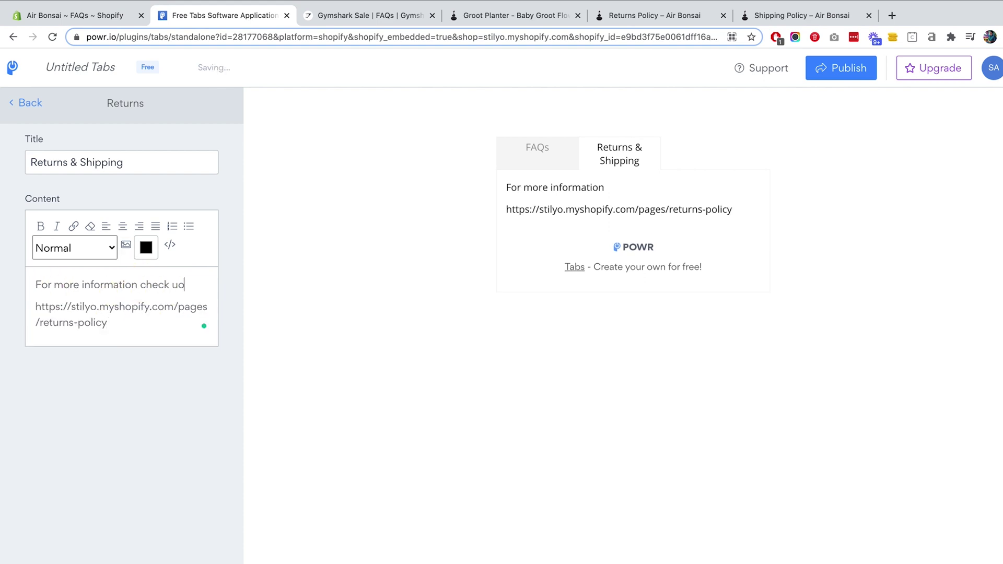
type("our shipping")
key("BackSpace")
key("BackSpace")
key("BackSpace")
key("BackSpace")
key("BackSpace")
key("BackSpace")
key("BackSpace")
key("BackSpace")
type("returns policy:")
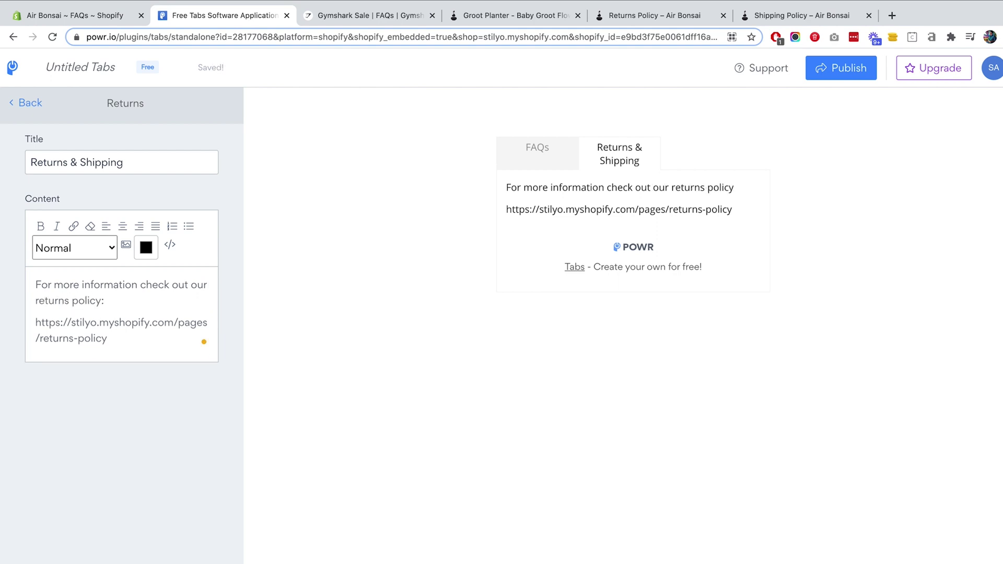
left_click(110, 338)
key("Return")
key("Return")
type("And our shipping policy")
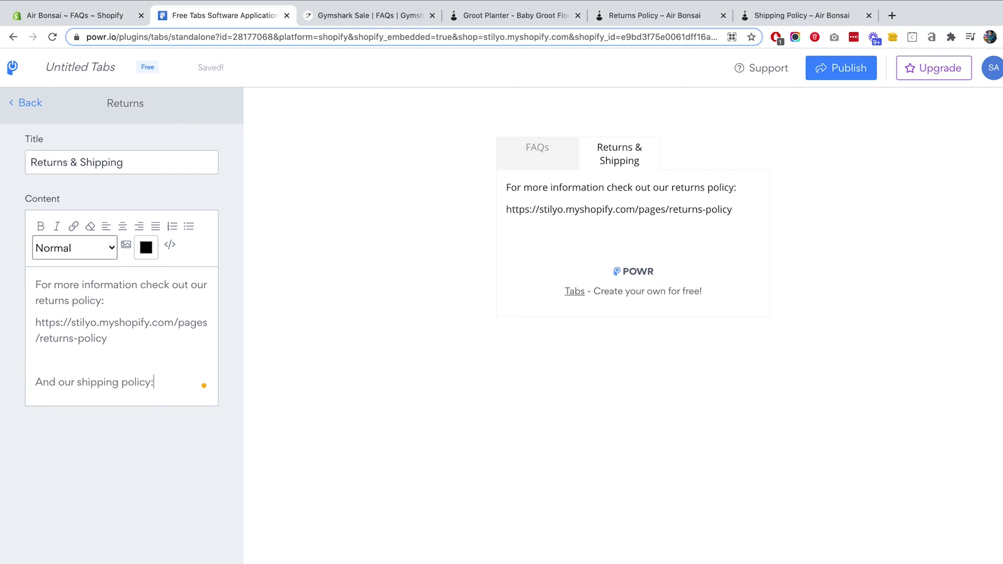
type(":")
key("Return")
left_click(654, 15)
left_click(799, 15)
left_click(227, 15)
type("https://stilyo.myshopify.com/pages/shipping-policy")
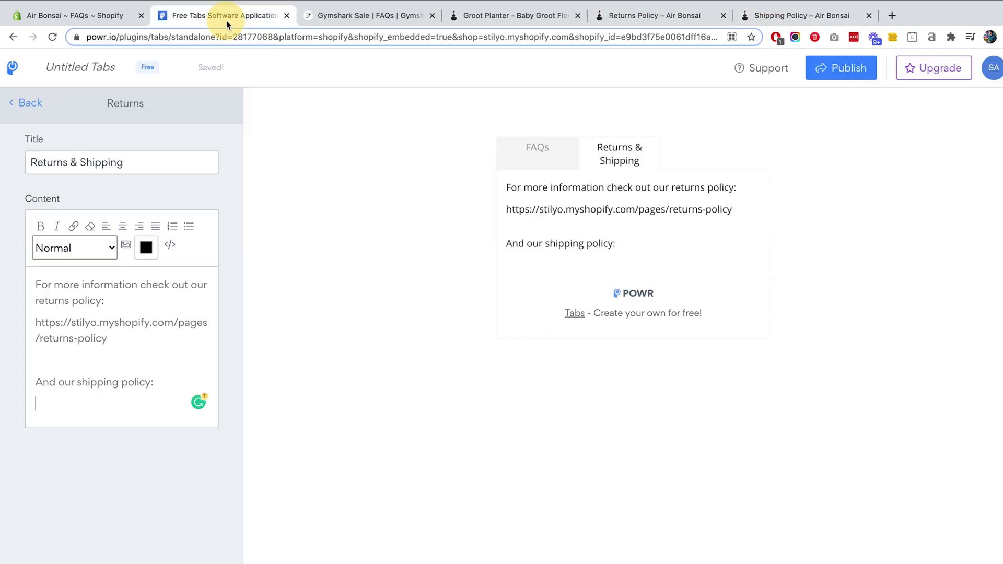
- Make the two introductory lines for the returns and shipping policies bold
triple_click(121, 383)
key("ctrl+b")
triple_click(121, 293)
key("ctrl+b")
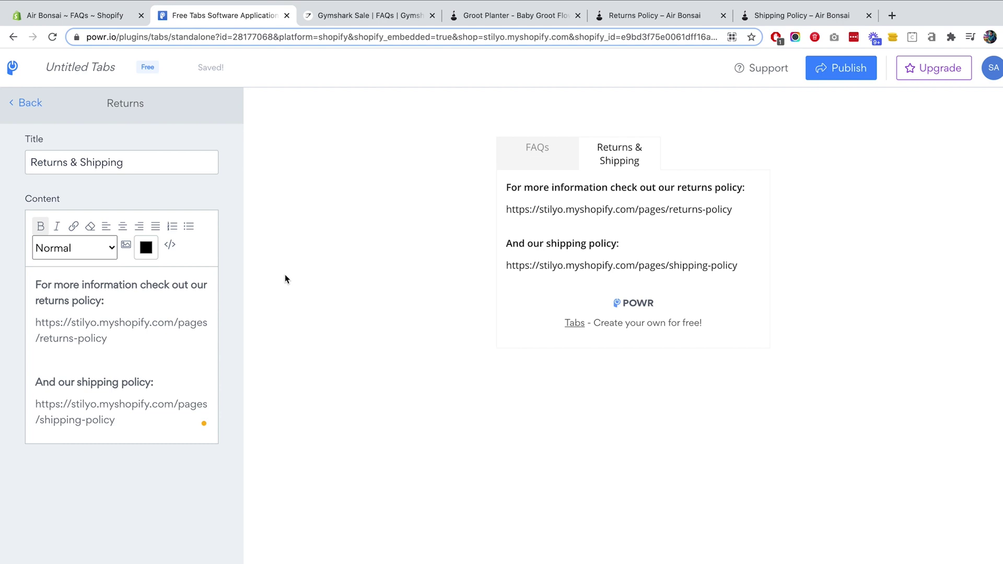
- Turn the shipping policy URL text into a hyperlink to that same address
left_click_drag(113, 342, 34, 320)
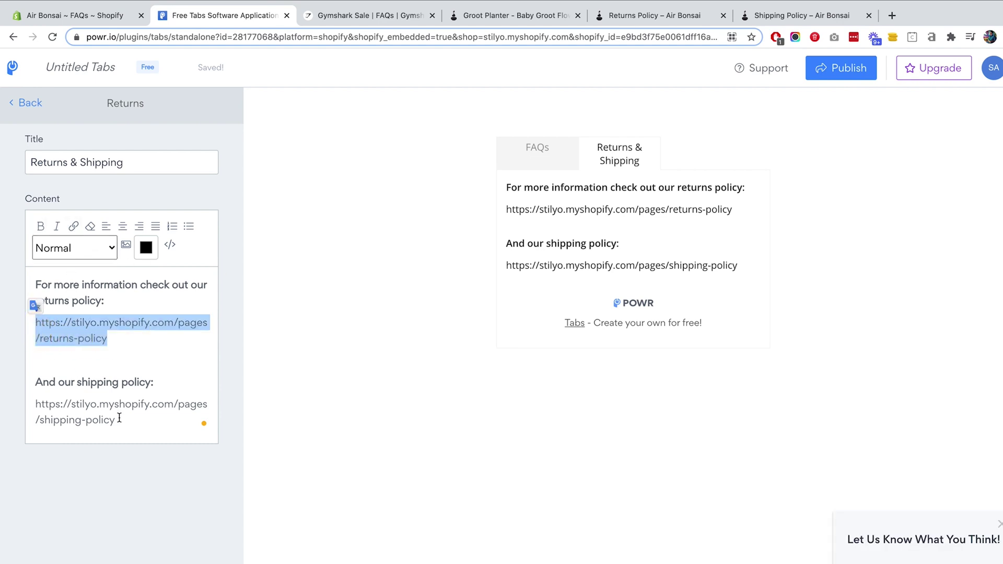
left_click_drag(119, 417, 32, 404)
key("ctrl+c")
left_click(73, 225)
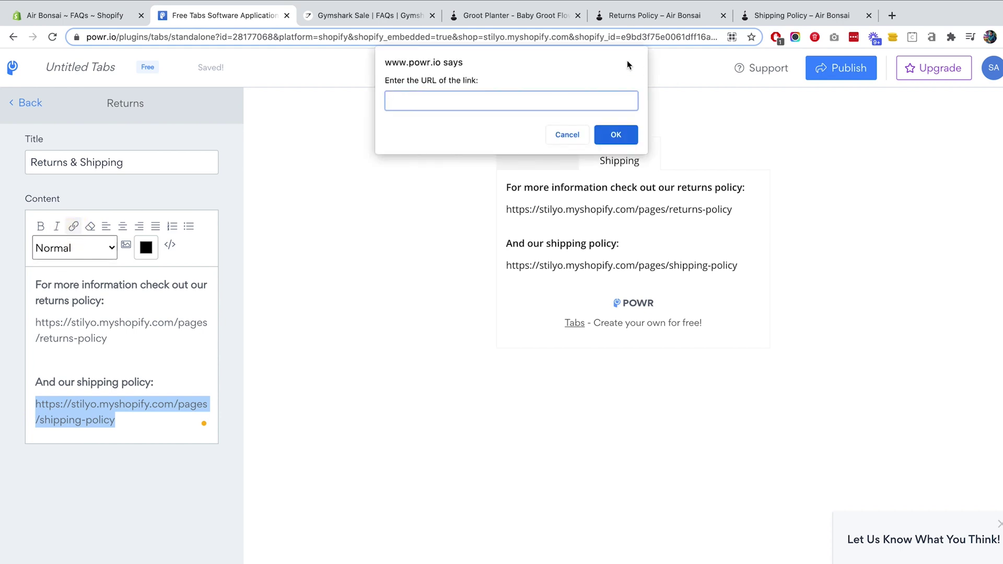
key("ctrl+v")
left_click(615, 135)
left_click(105, 381)
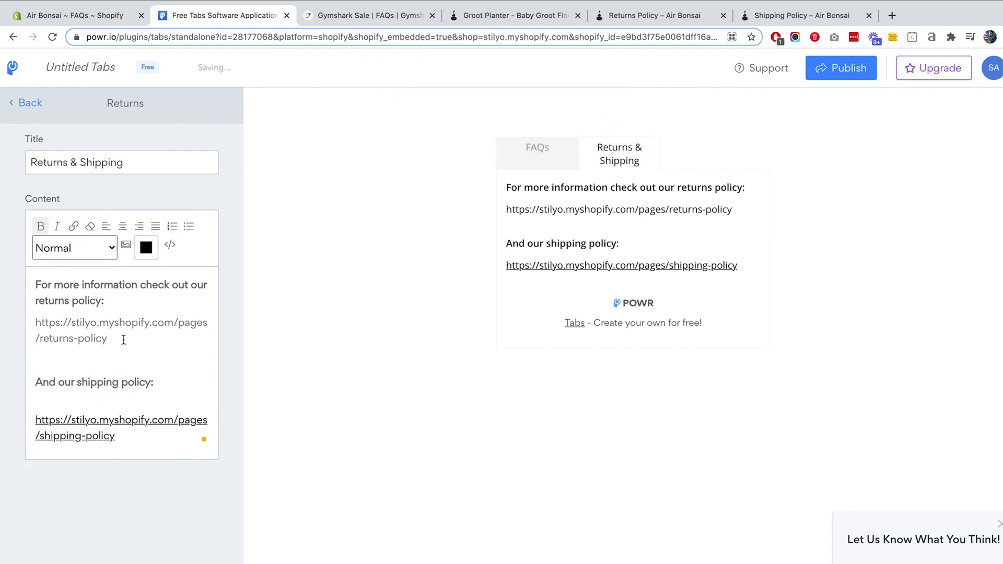
left_click_drag(123, 339, 10, 329)
key("super+c")
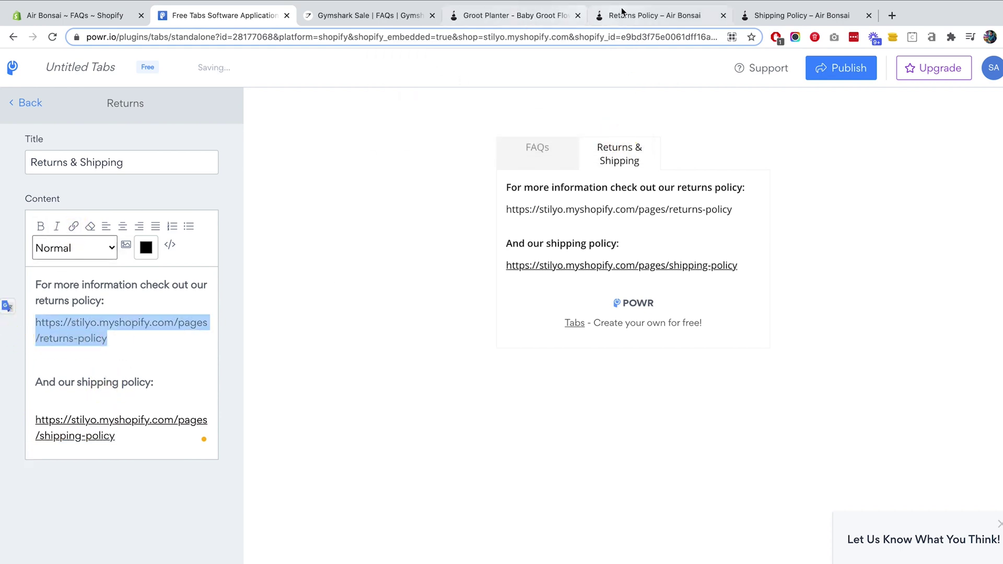
left_click(622, 10)
left_click(224, 15)
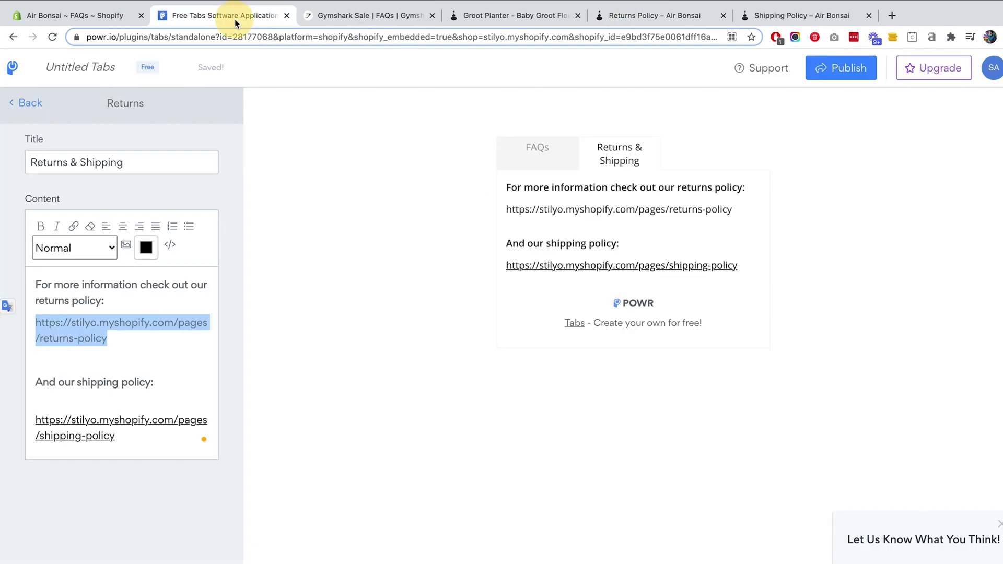
left_click(74, 226)
key("super+v")
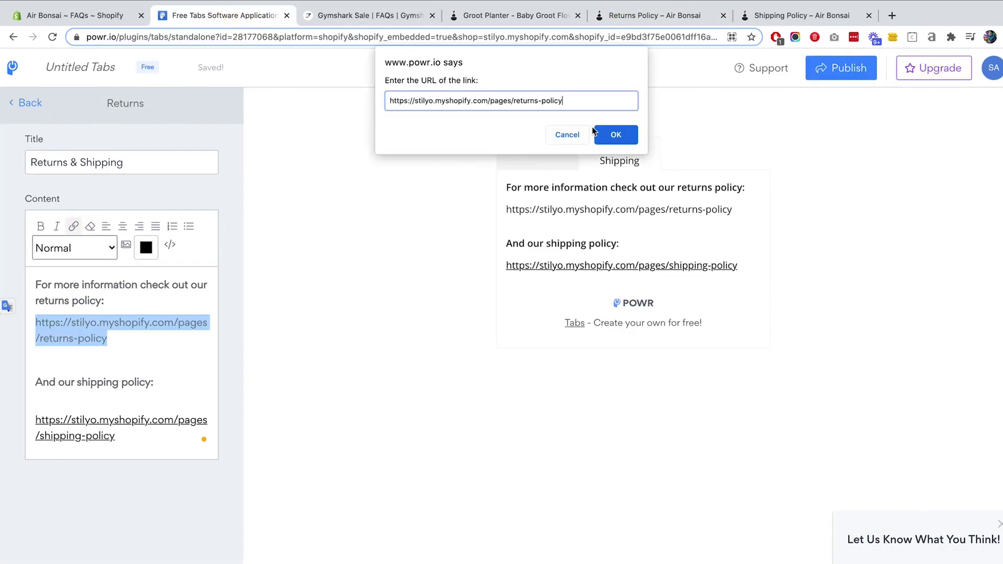
left_click(614, 135)
left_click(90, 378)
- Return to the list of tabs and check the FAQs and Returns & Shipping tabs in the preview
left_click(30, 103)
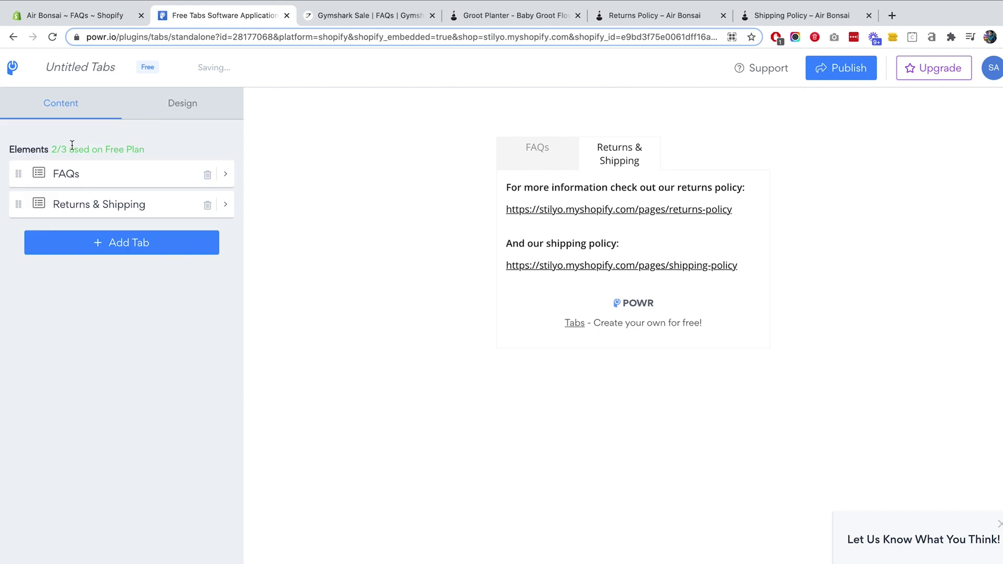
left_click(533, 150)
left_click(606, 163)
left_click(547, 156)
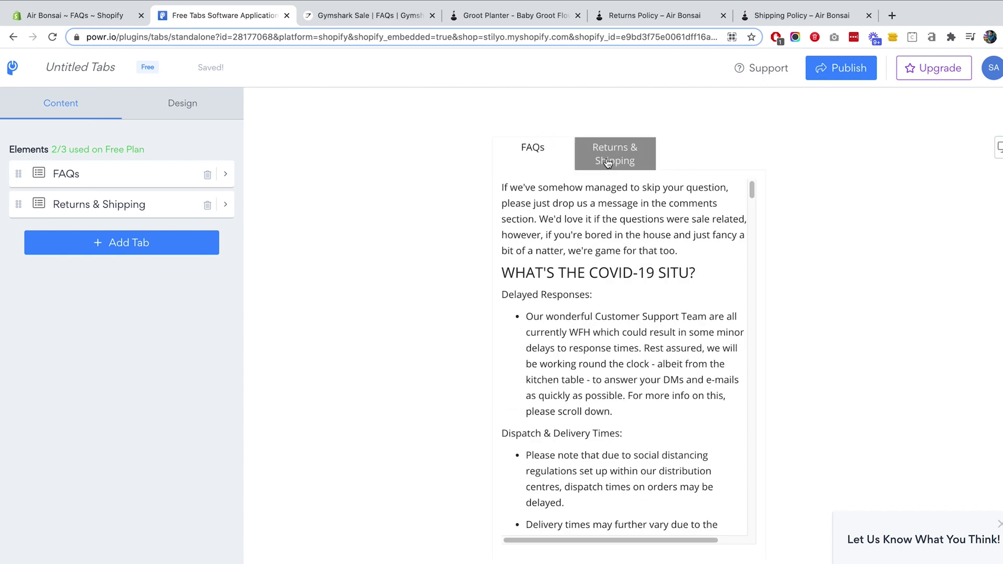
left_click(607, 164)
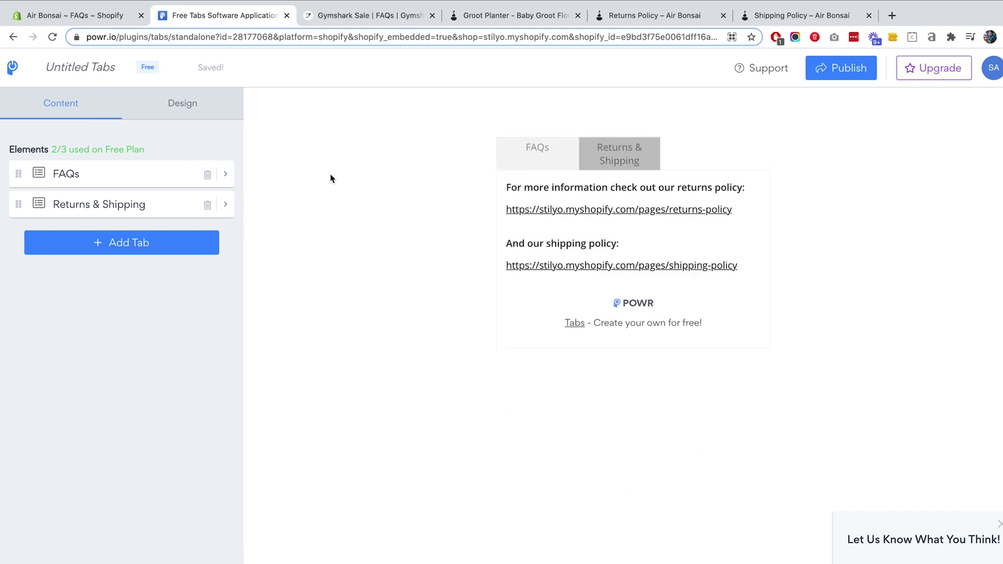
- Open the publishing options for the tabs and select all product pages as the install location
left_click(185, 113)
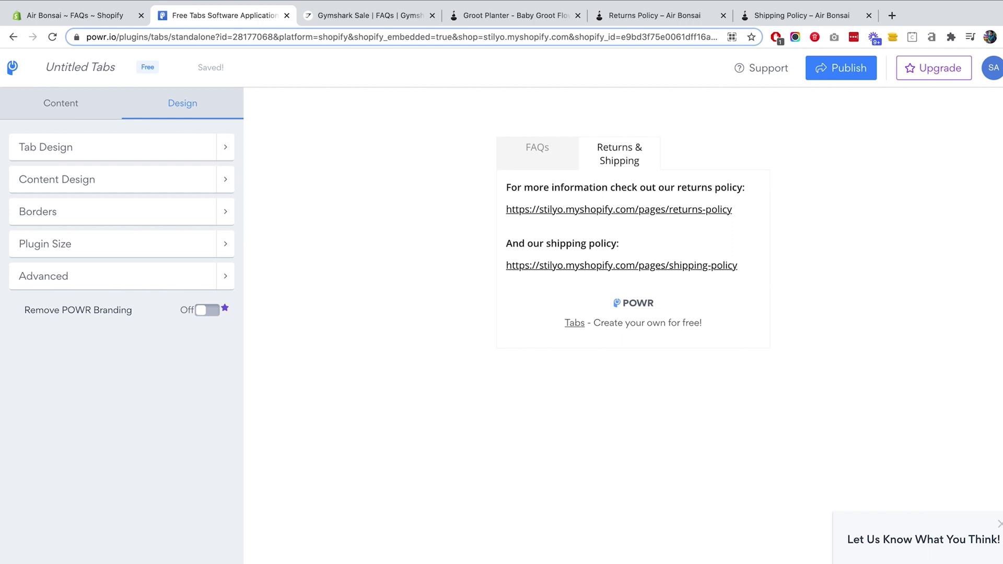
left_click(841, 68)
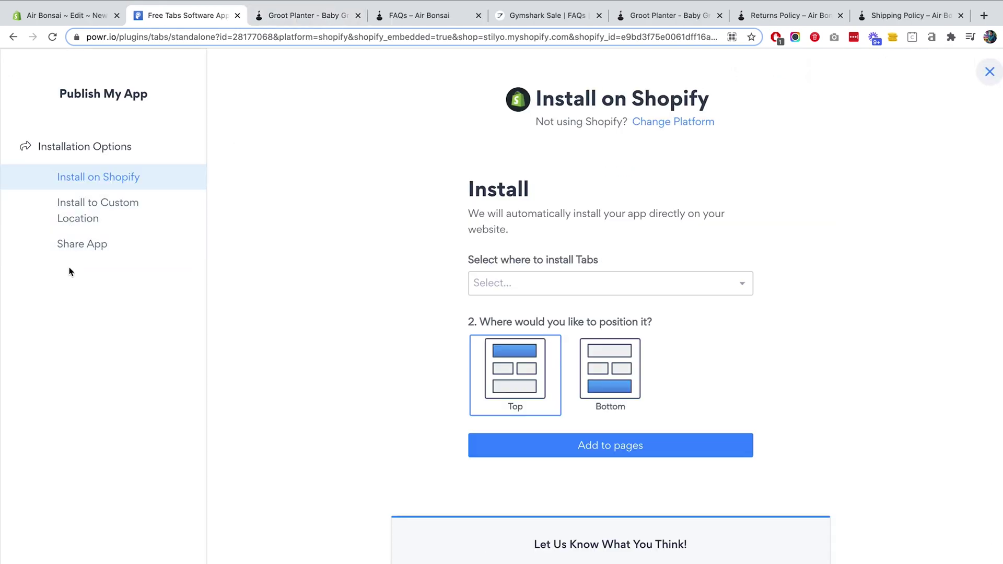
left_click(511, 287)
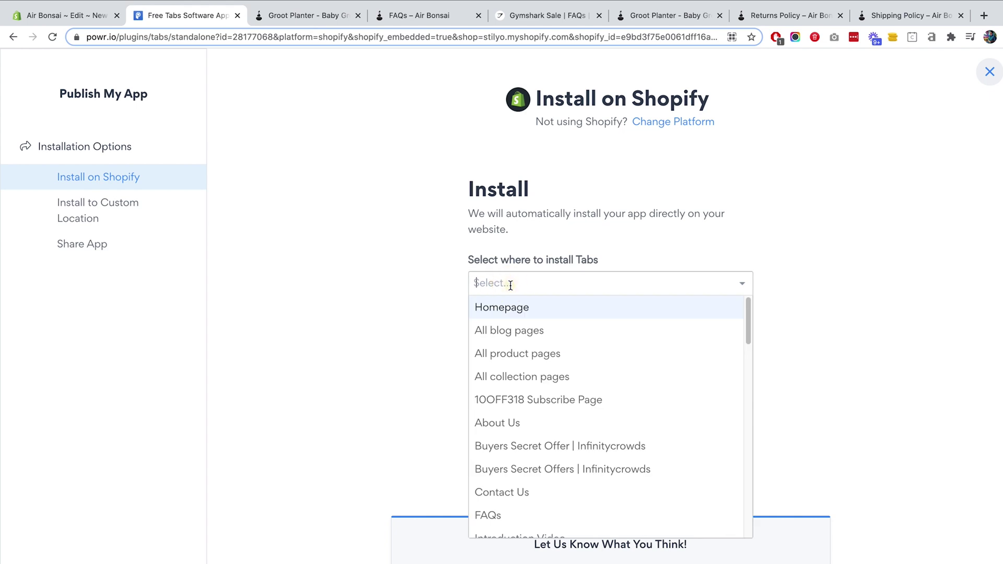
left_click(521, 355)
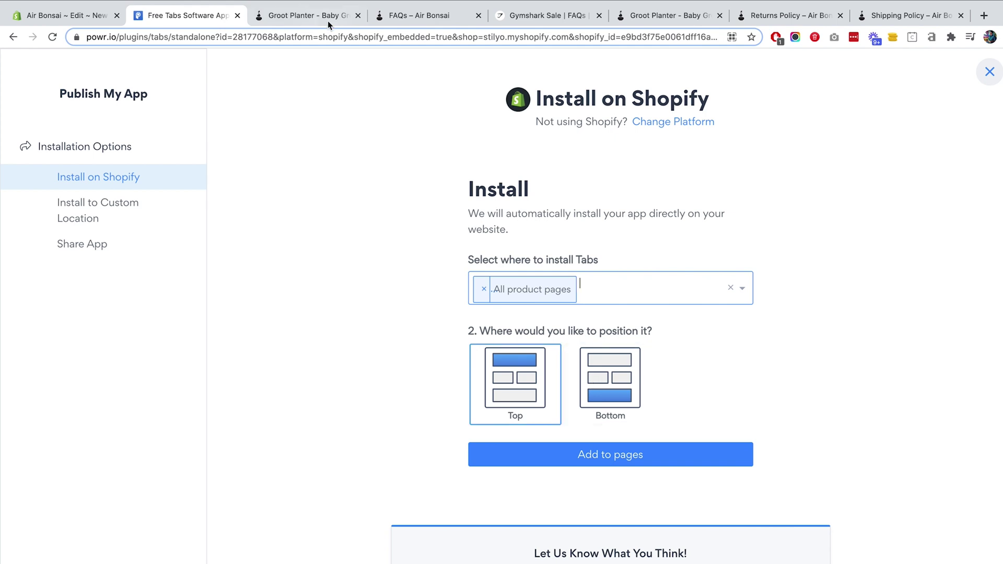
- Reload the Groot Planter product page and examine how the tabs look when placed above the product
left_click(312, 19)
key("super+r")
mouse_move(528, 186)
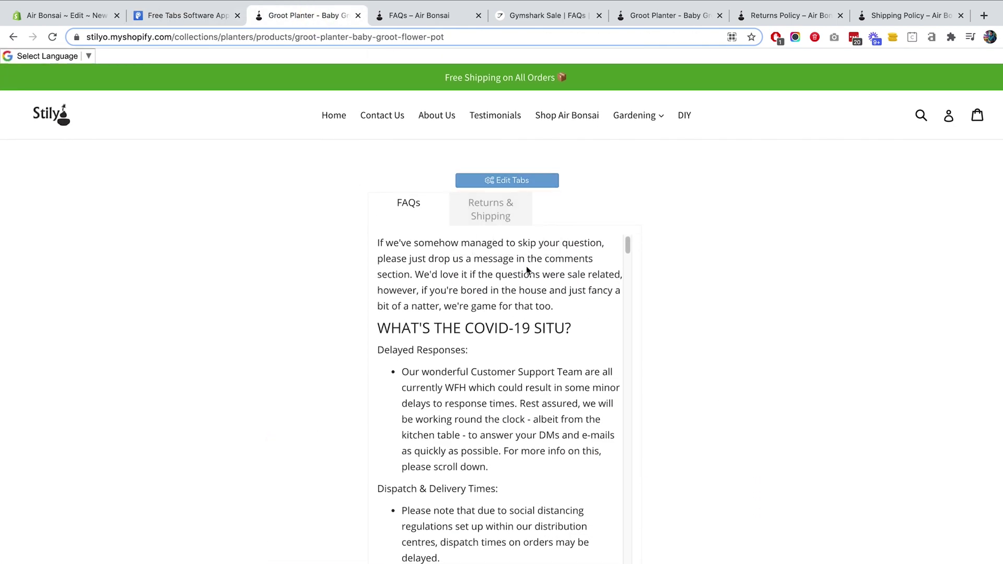
scroll(527, 271, "down", 4)
scroll(685, 237, "down", 4)
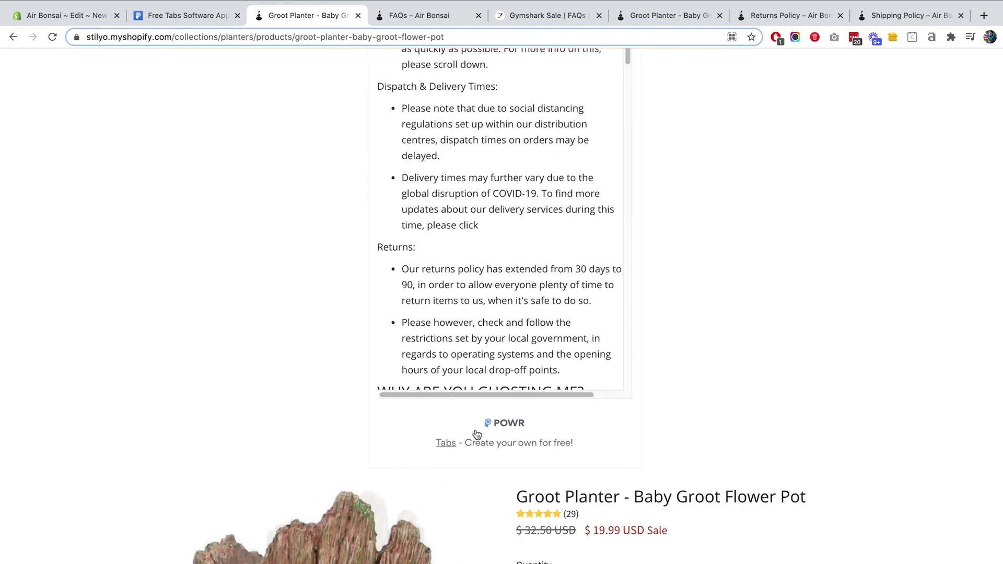
scroll(700, 286, "down", 8)
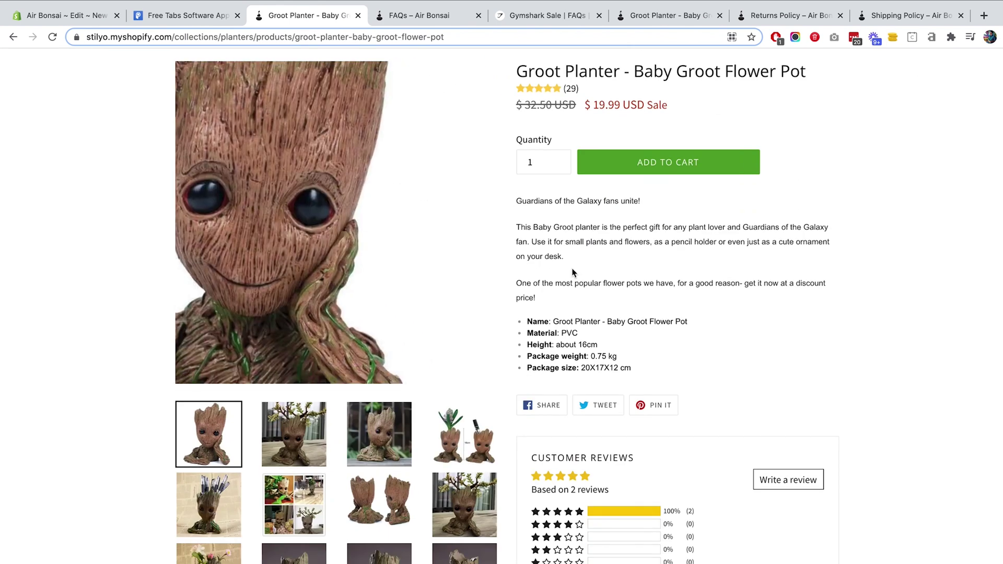
scroll(760, 248, "down", 7)
- Close the FAQs page and inspect the tabs placed below the reviews on the other Groot Planter page
left_click(418, 16)
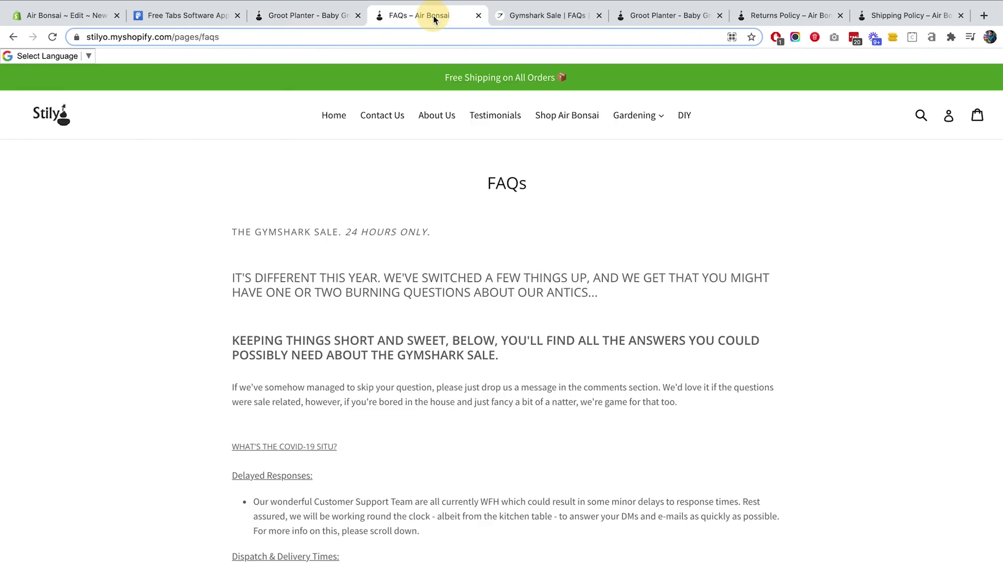
left_click(478, 16)
left_click(559, 18)
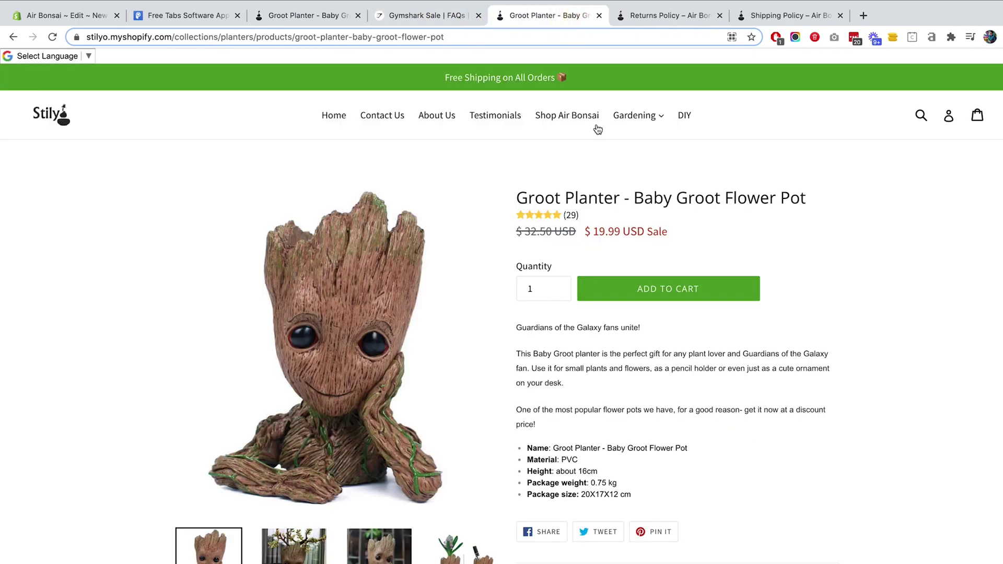
scroll(663, 323, "up", 5)
scroll(663, 327, "up", 6)
scroll(662, 326, "down", 10)
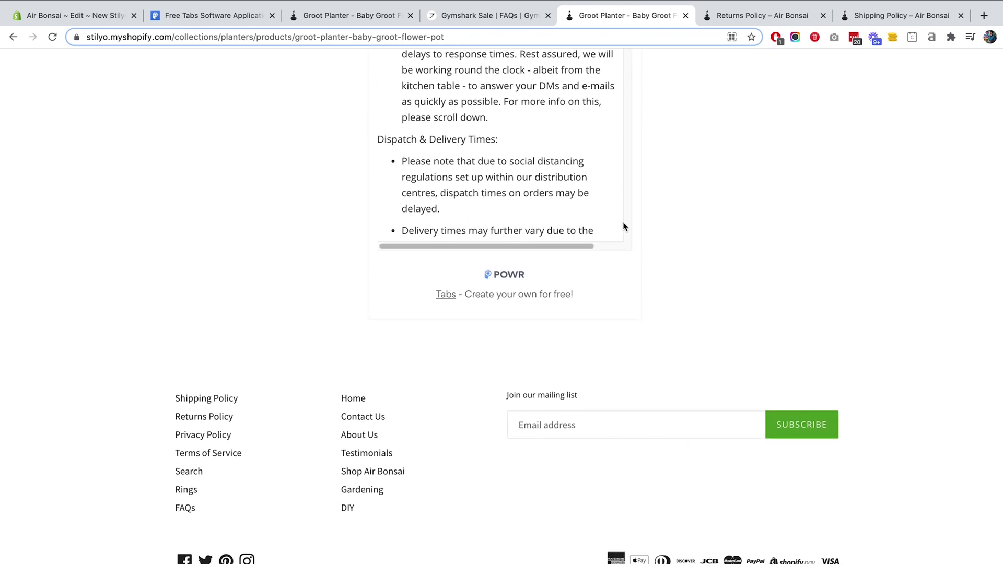
scroll(640, 313, "up", 20)
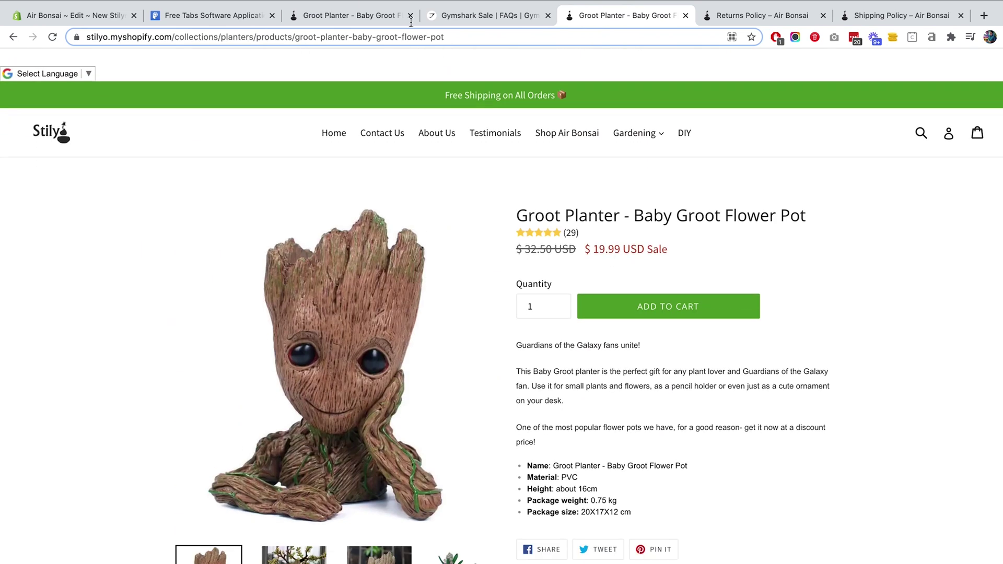
- Return to the first Groot Planter page and examine the area around the product description
left_click(384, 21)
left_click(470, 21)
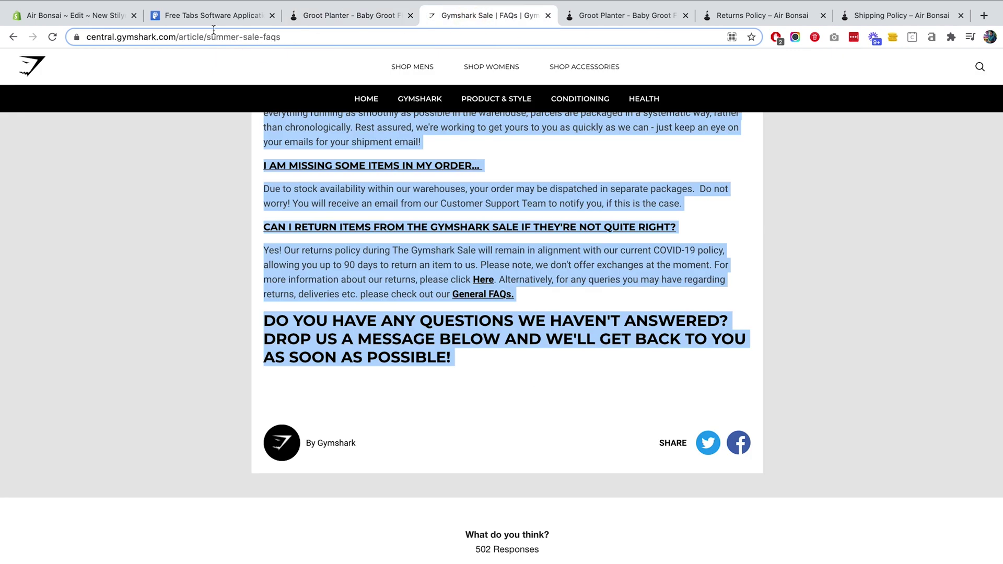
left_click(214, 21)
left_click(372, 17)
scroll(574, 156, "up", 8)
scroll(653, 224, "down", 4)
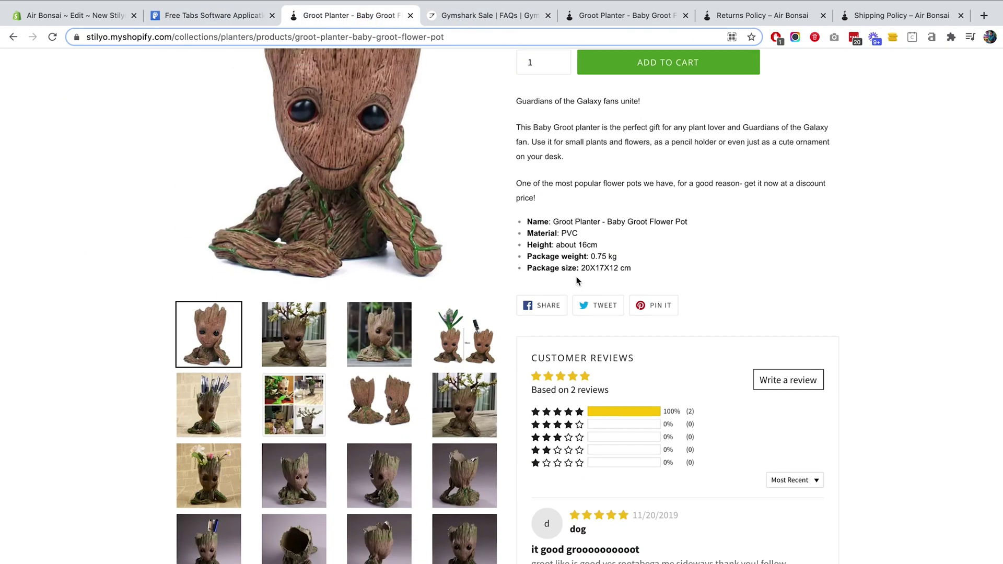
- View the embed code for installing the tabs in a custom location and return to the Shopify install options
left_click(211, 15)
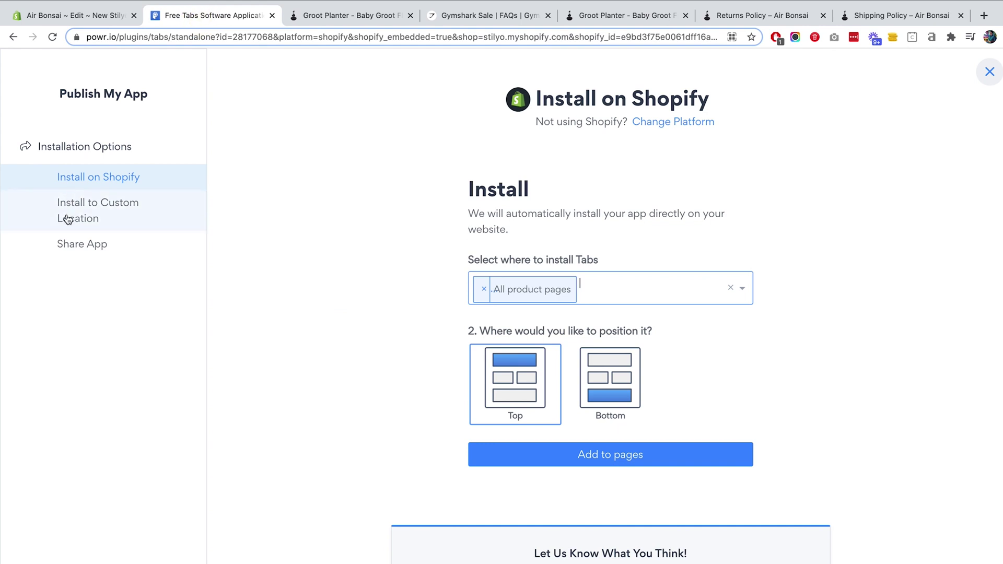
left_click(93, 216)
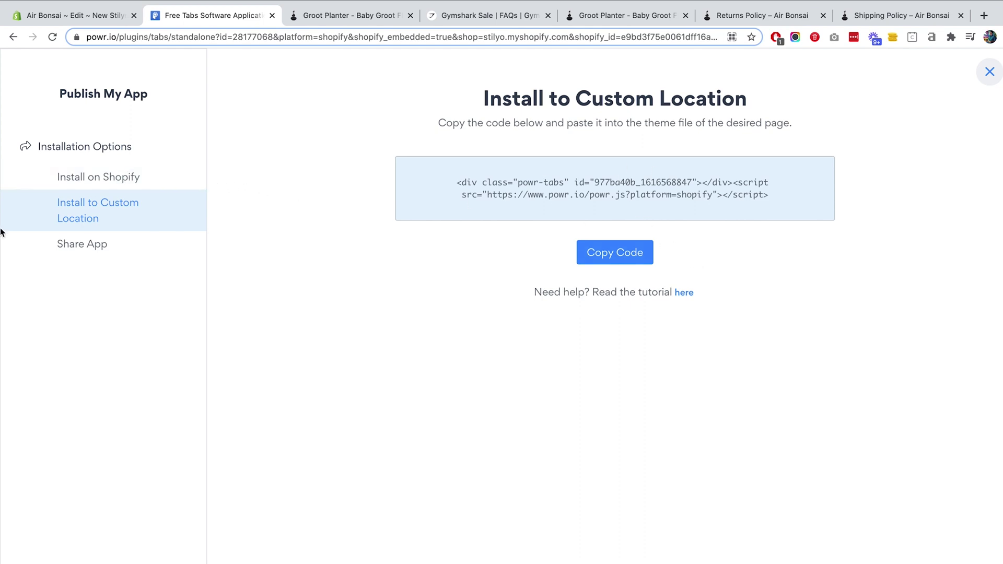
left_click(118, 177)
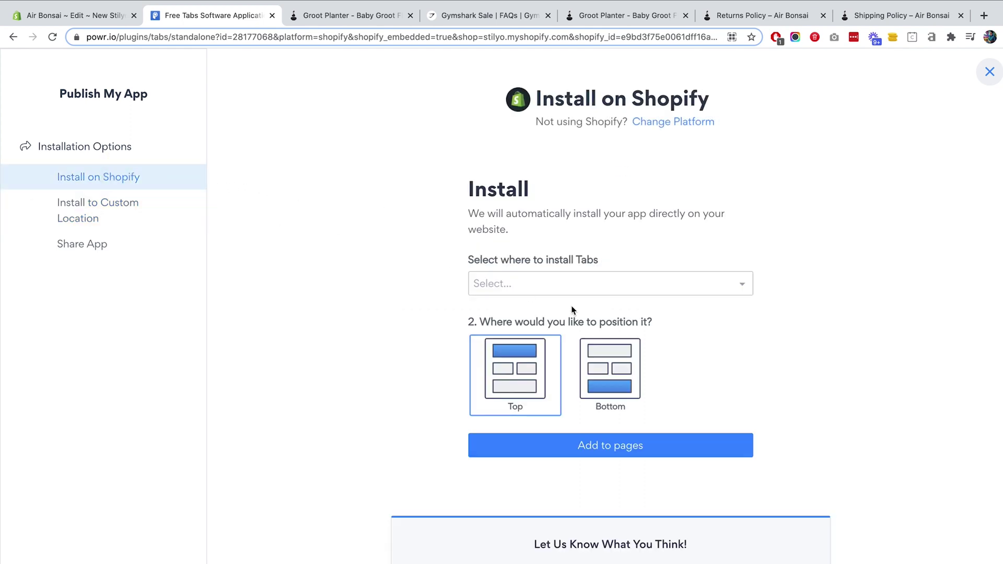
- Install the tabs on all product pages in the Bottom position
left_click(539, 285)
left_click(531, 362)
left_click(632, 384)
left_click(610, 456)
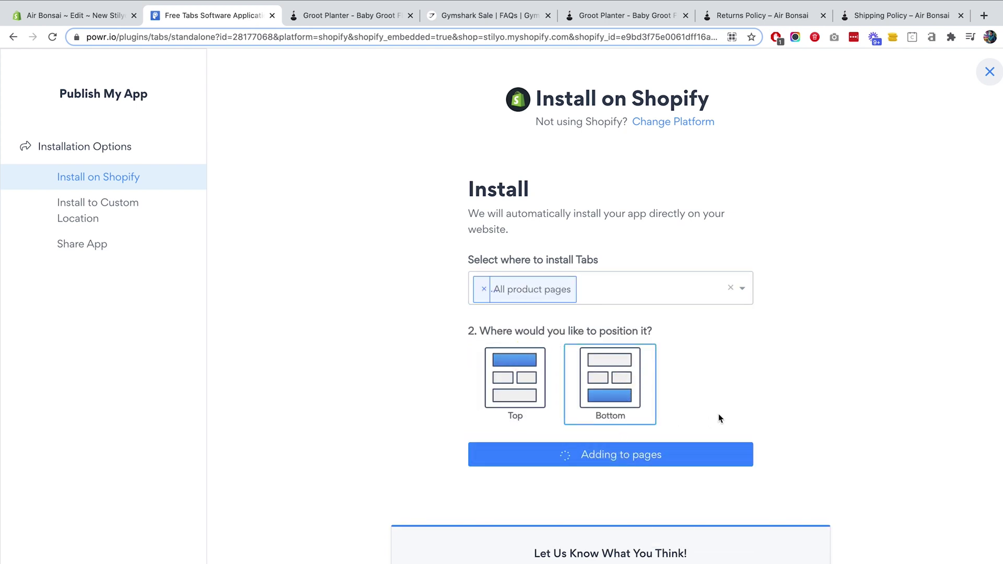
- Examine the FAQs tab content and the footer links at the end of the Groot Planter product page
left_click(606, 15)
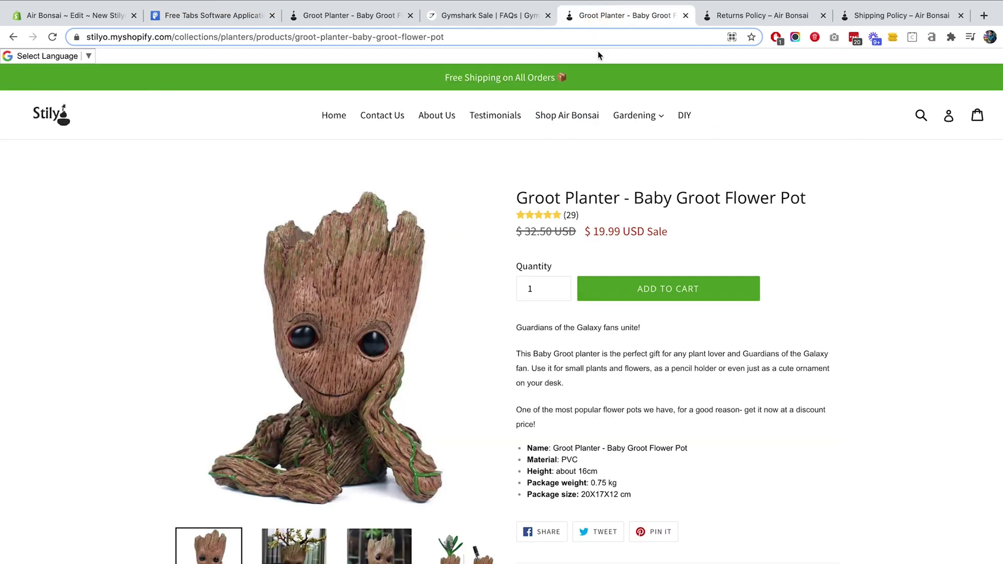
scroll(554, 253, "down", 20)
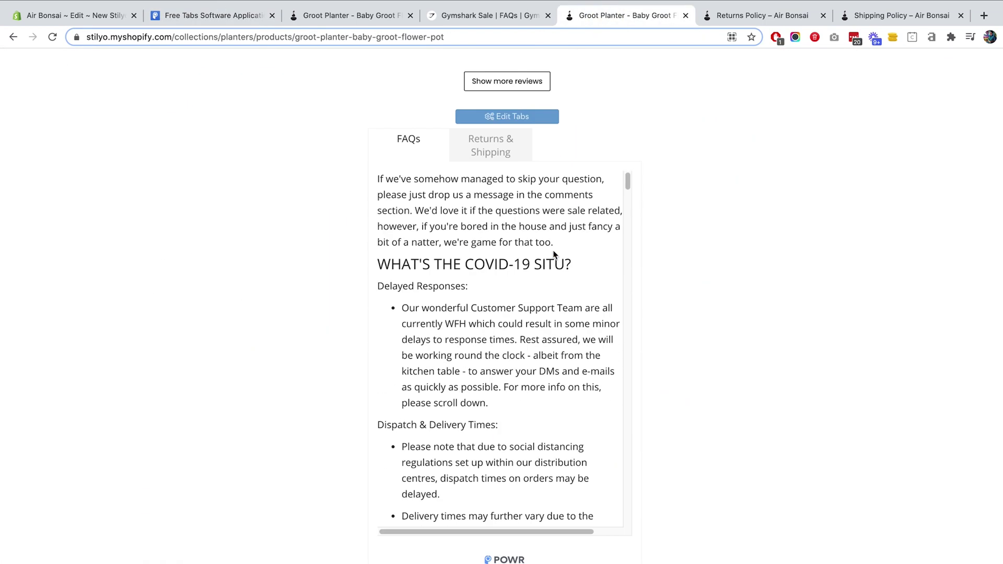
scroll(532, 324, "down", 20)
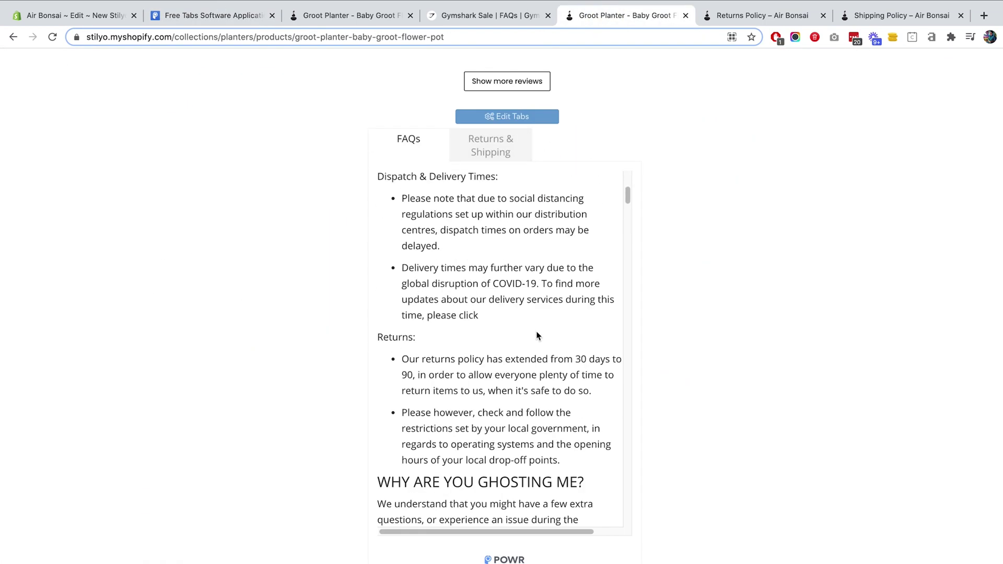
scroll(816, 343, "down", 5)
scroll(168, 521, "up", 1)
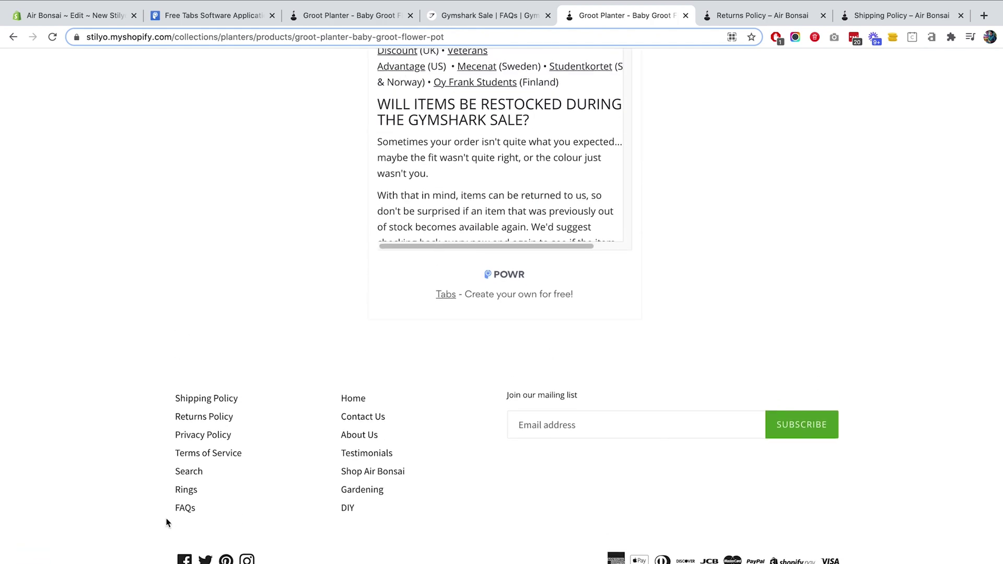
scroll(256, 556, "up", 15)
scroll(256, 556, "up", 15)
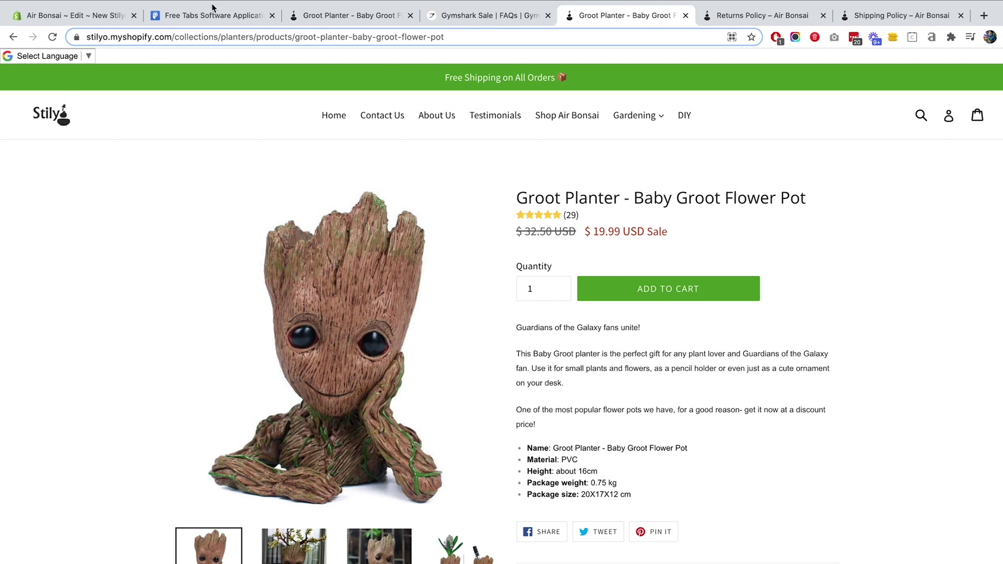
- Open the ReConvert post purchase upsell app from the Shopify store's installed apps
left_click(114, 17)
left_click(51, 245)
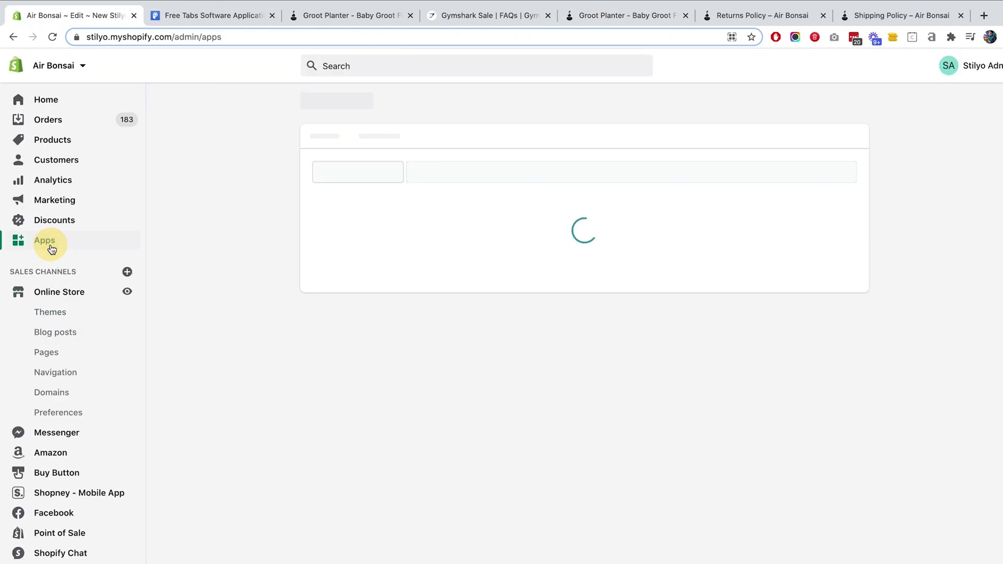
scroll(426, 253, "down", 10)
scroll(426, 255, "down", 10)
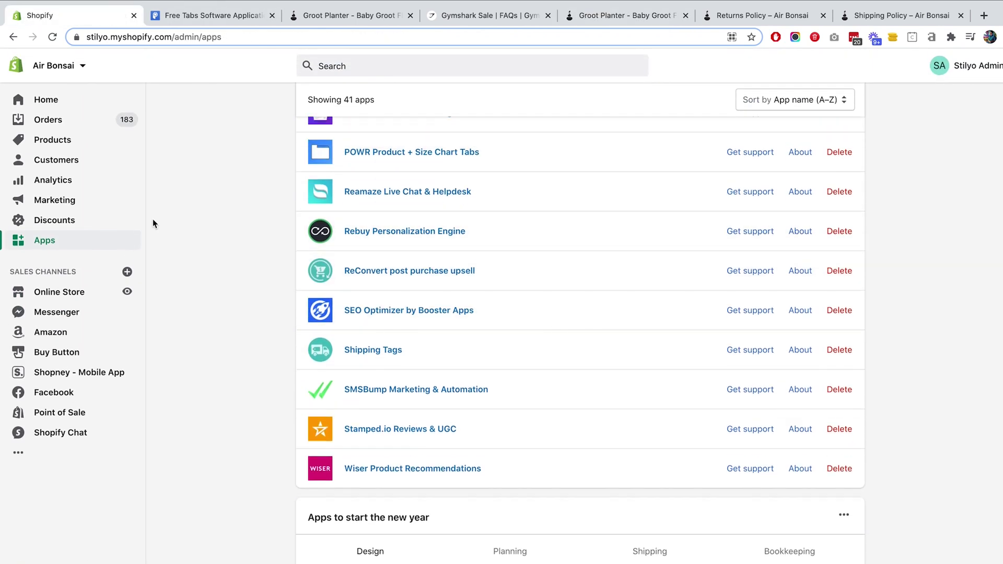
left_click(351, 271)
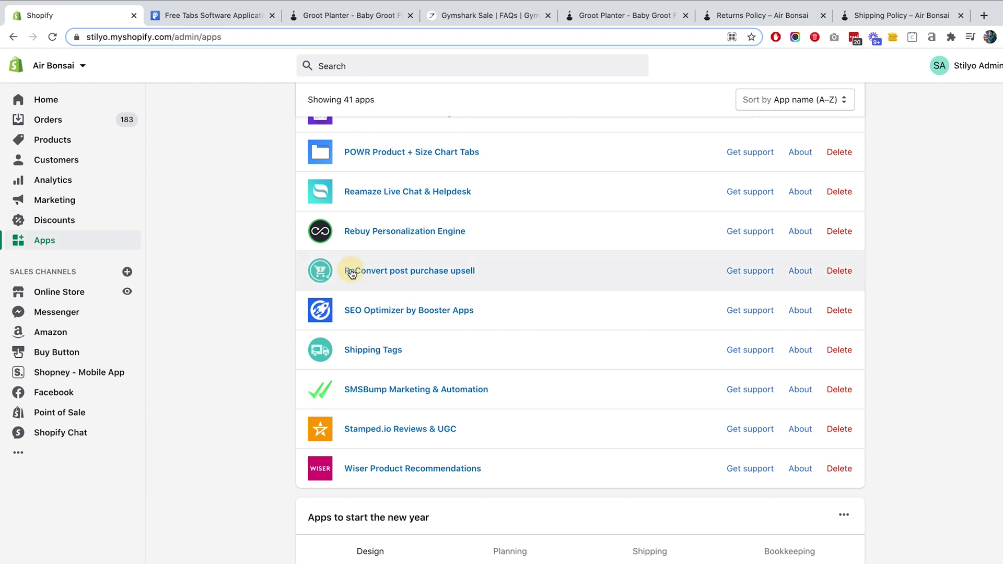
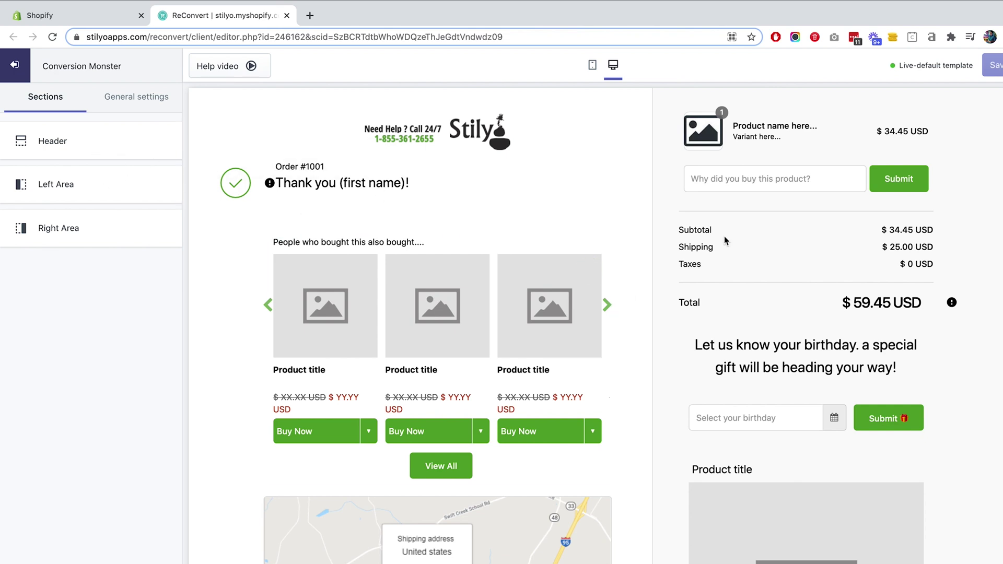
- Add a Video section to the Left Area of the thank-you page and move it above the product recommendations
left_click(104, 184)
left_click(84, 262)
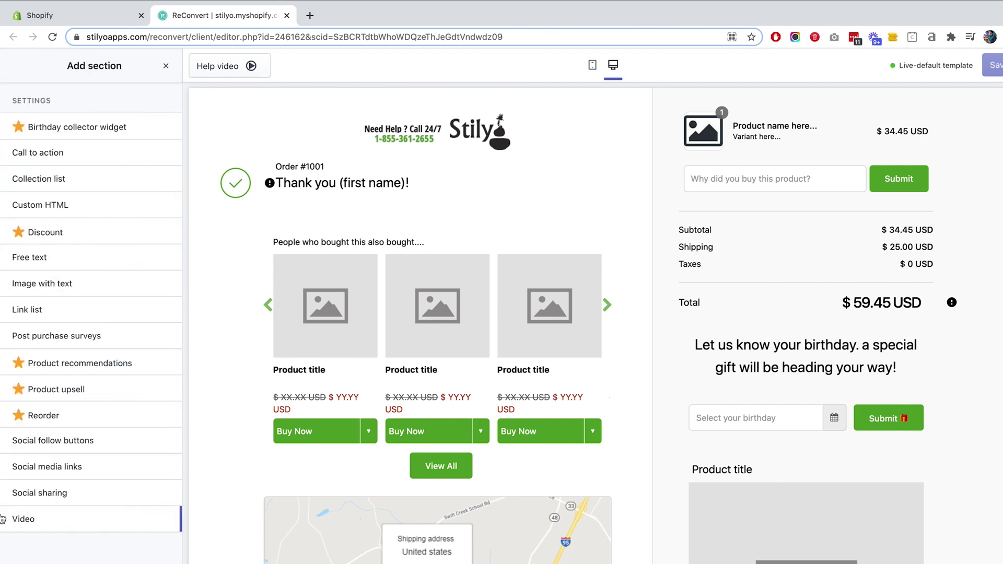
left_click(39, 523)
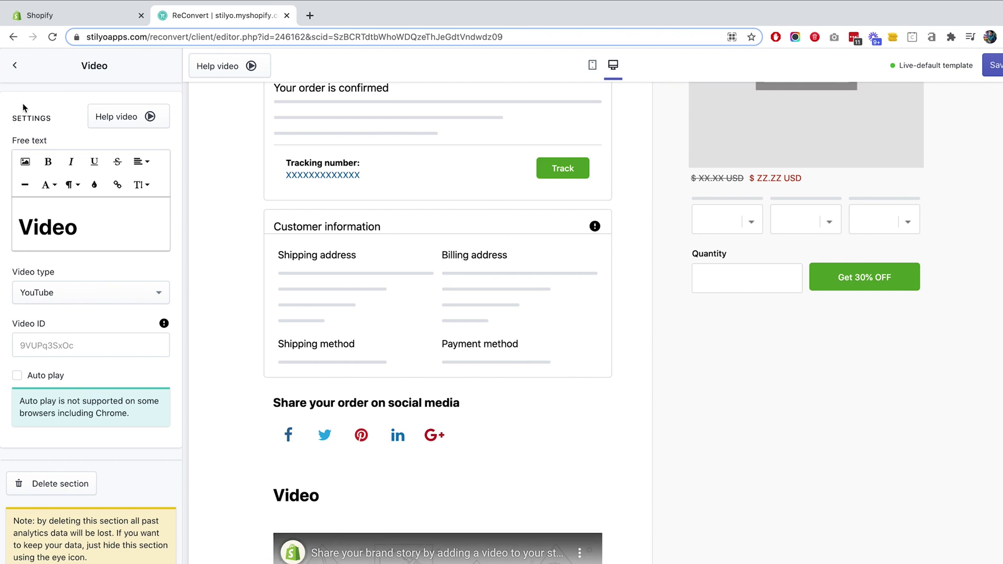
left_click_drag(171, 263, 161, 98)
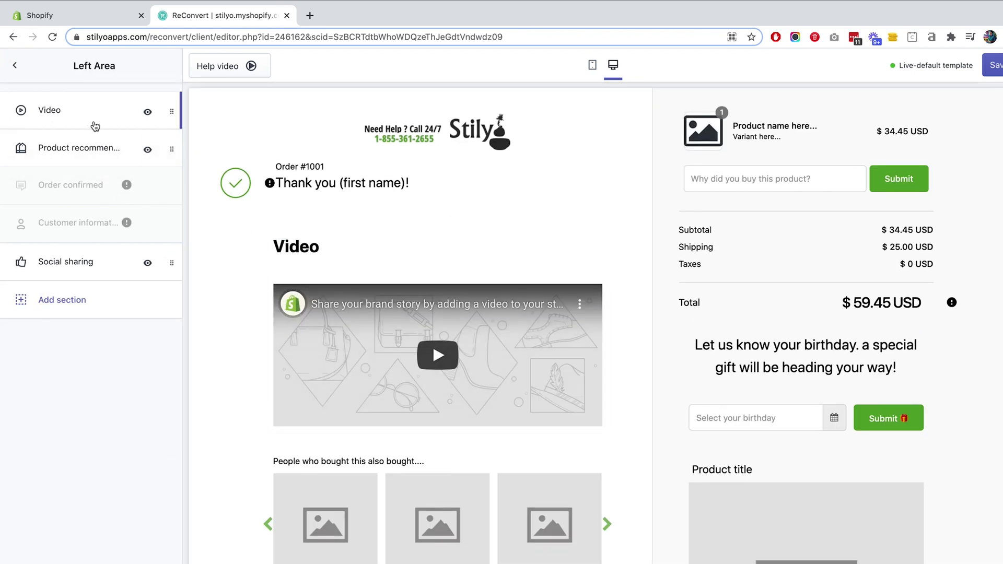
- Replace the Video section's text with "A few things you should know:" and point 1, "Shipping to the US can take up to 21 business days"
left_click(77, 114)
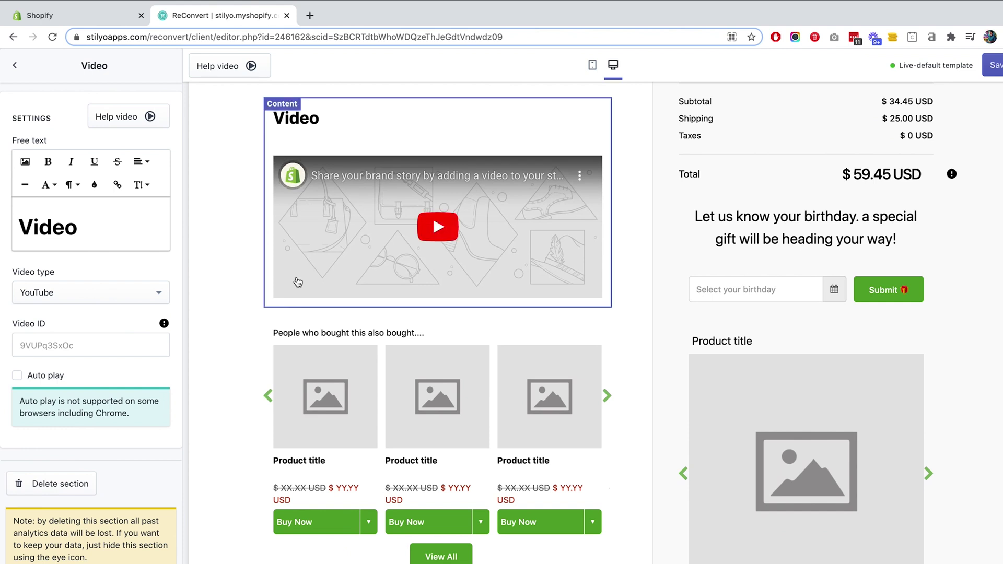
left_click(118, 238)
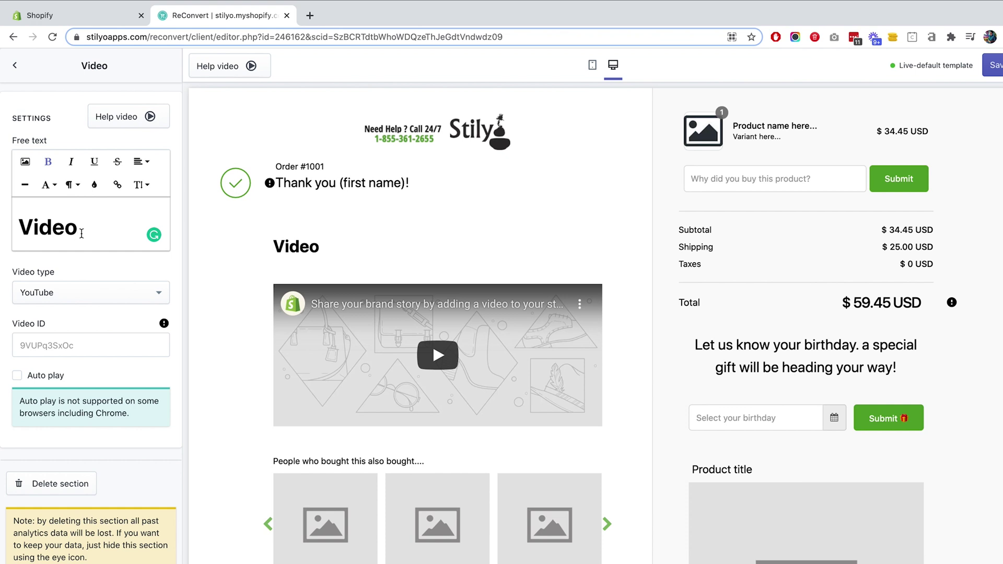
double_click(81, 233)
type("A few things you should know:")
key("Return")
type("1.")
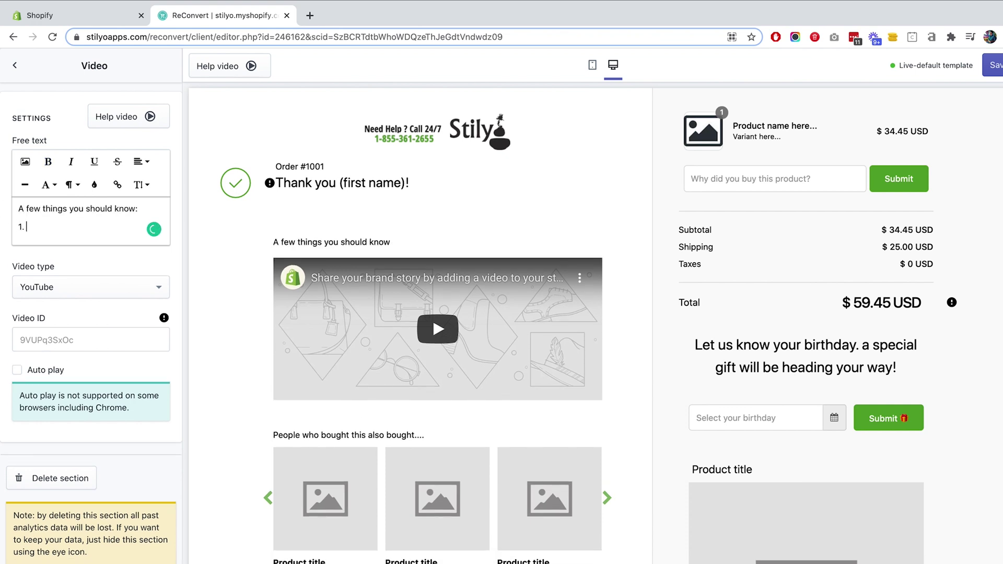
type(" Shipping to the US can take up to 21 business days")
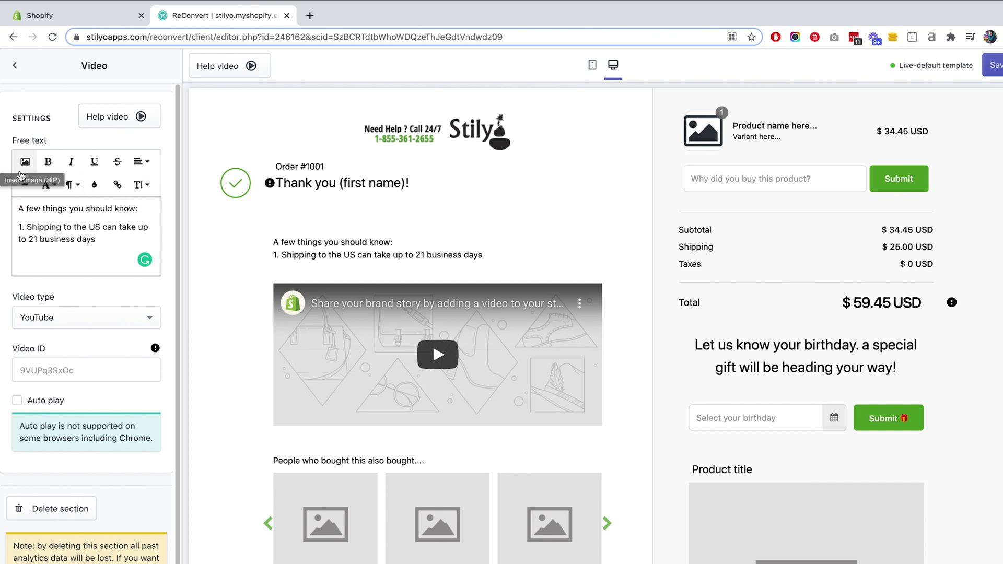
- Add point 2 to the section text: "Our 24/7 live chat support agents are available for any questions you might have."
key("Return")
type("2. Our 24/7 live chat support")
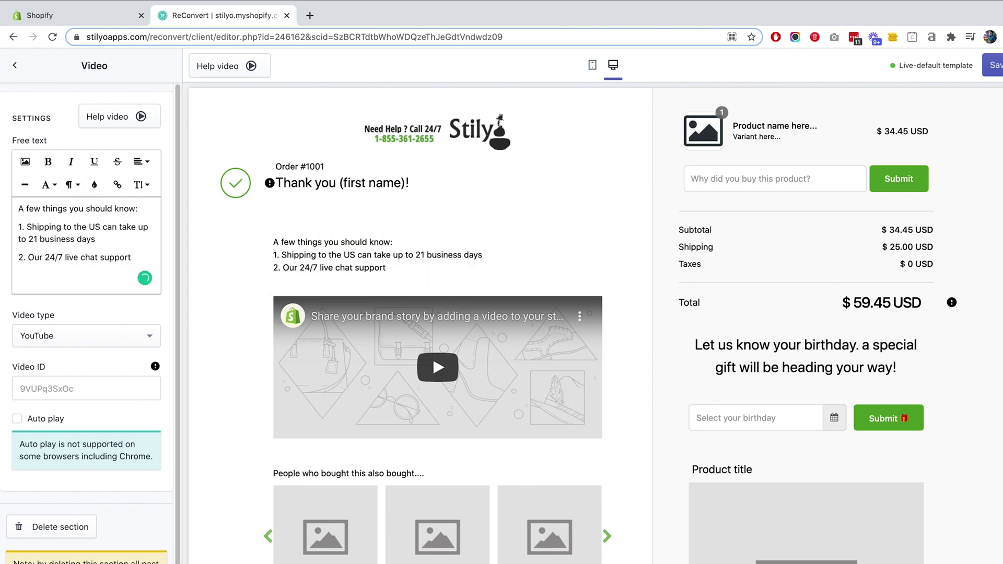
type(" agents are available for any questions you might have.")
- Add point 3: "When you get your product, don't forget to send us a video of your unpacking so we can use it on our social media profiles!"
key("Return")
type("3. When you get your product, don't forget to send us a video of youe")
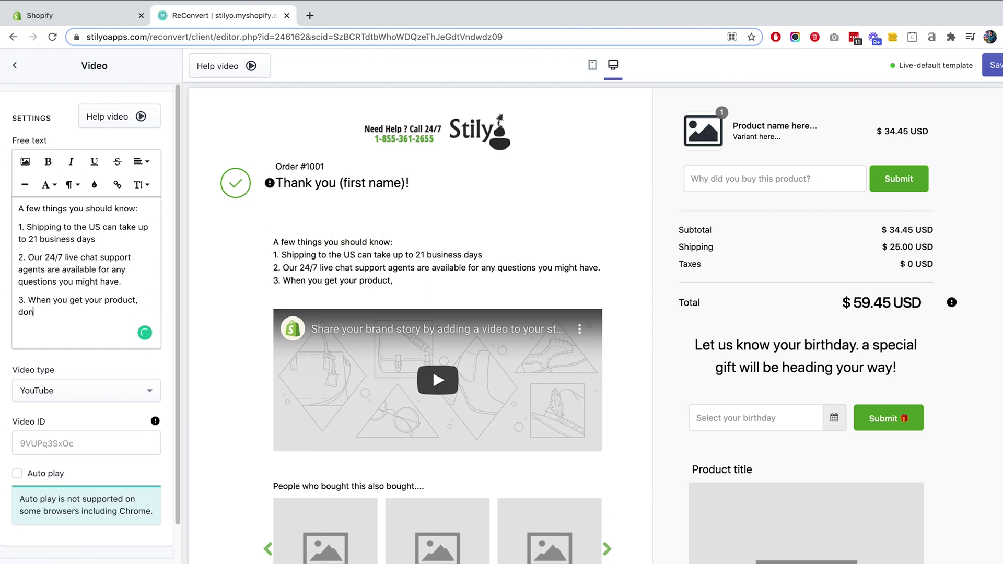
key("BackSpace")
type("r unpacking so we can use it on our social media profiles!")
- Format the line "A few things you should know:" as a larger heading in the Video section's text
left_click_drag(18, 208, 137, 208)
left_click(72, 184)
left_click(94, 251)
- Bold "24/7 live chat", "21 business days" and "send us a video" in the three points, ending point 1 with a period
left_click_drag(45, 291, 102, 291)
key("ctrl+b")
left_click_drag(29, 260, 95, 261)
key("ctrl+b")
key("Right")
type(".")
left_click_drag(78, 358, 135, 359)
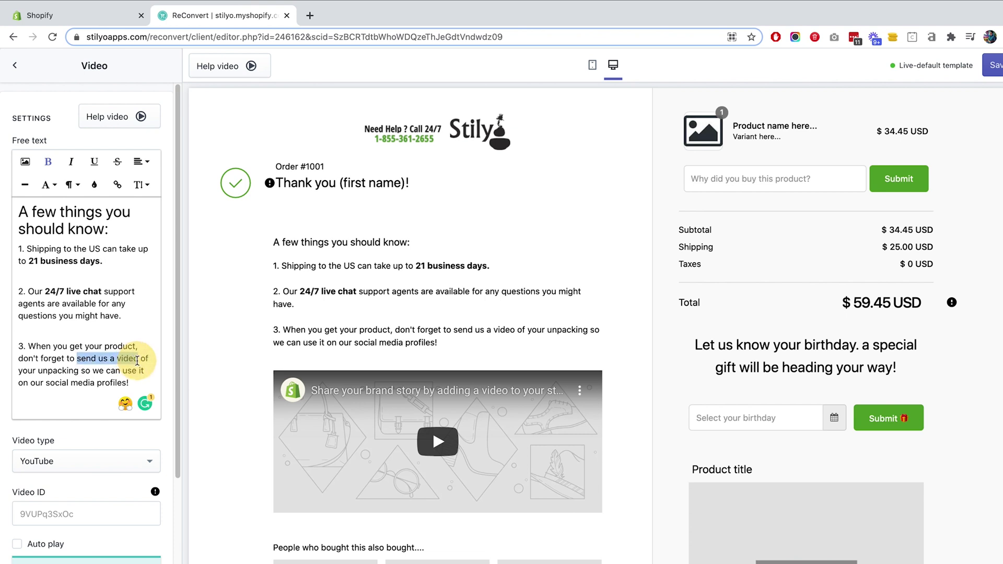
key("ctrl+b")
left_click(119, 265)
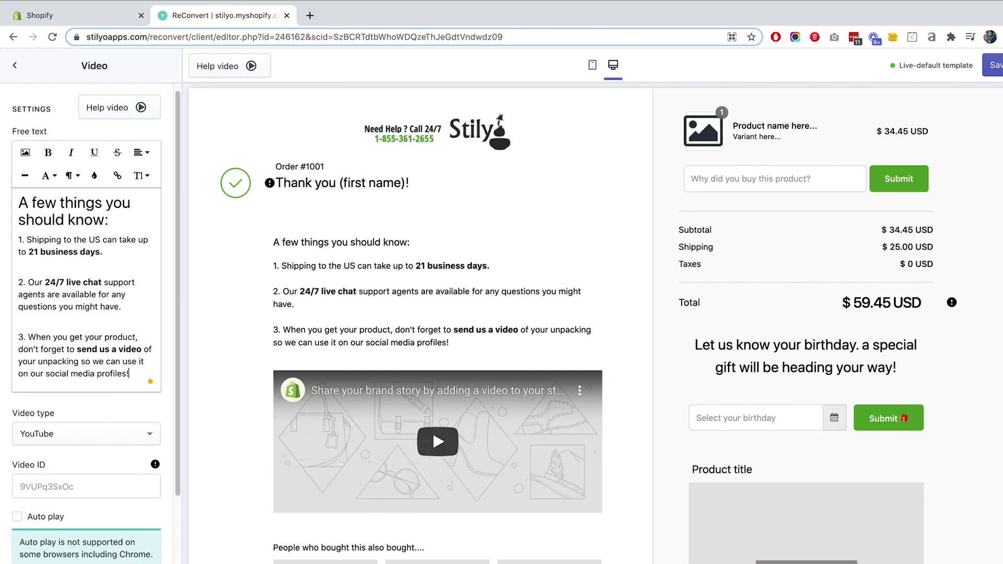
left_click(98, 294)
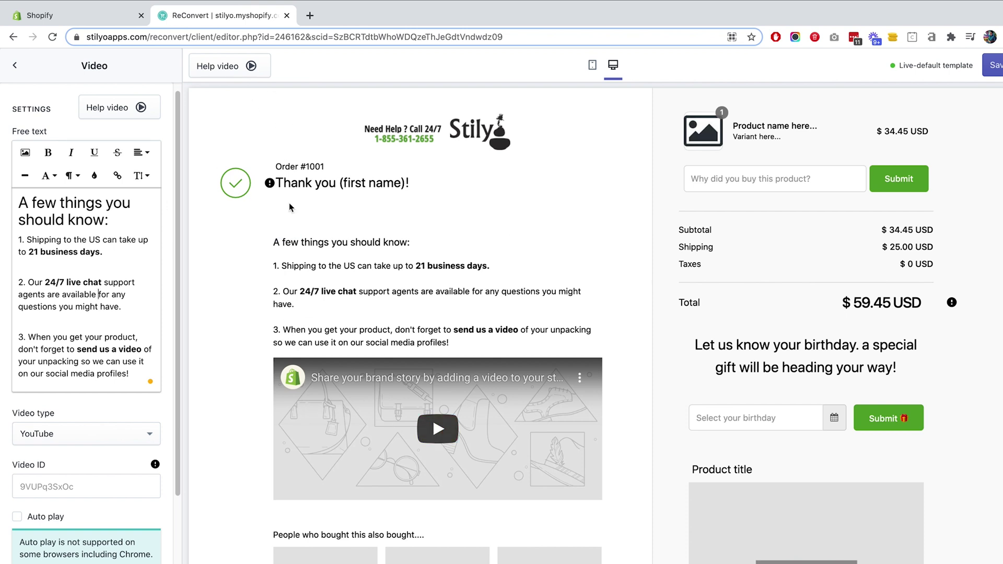
- Open YouTube in a new browser tab, search for "thank you for your order", and open the video "Thank You for your order!"
left_click(310, 15)
type("you")
key("Return")
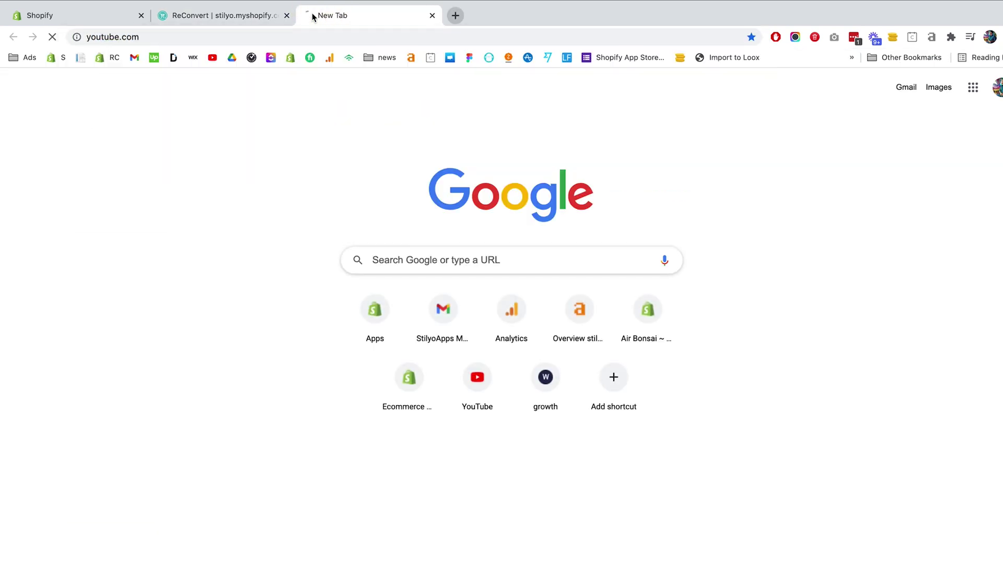
left_click(441, 64)
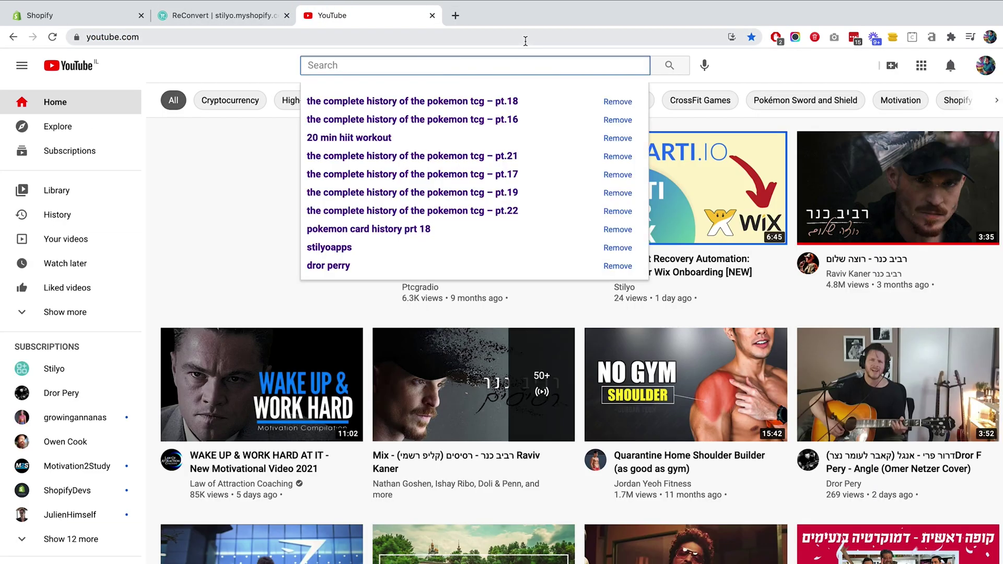
type("thank you for your order")
key("Return")
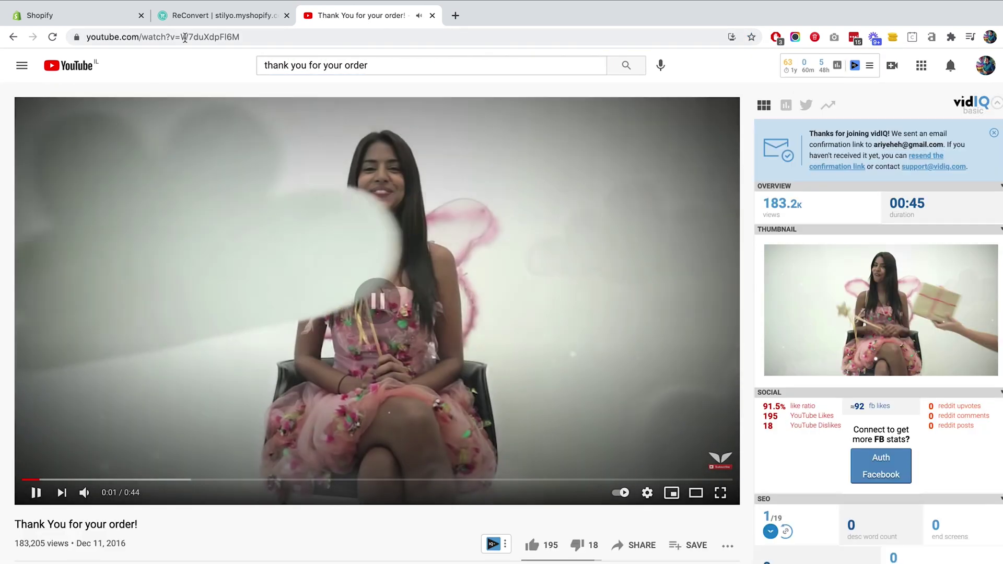
- Copy the video's ID from its address, set it as the ReConvert section's Video ID (W7duXdpFl6M), and save the template
left_click(373, 297)
double_click(288, 33)
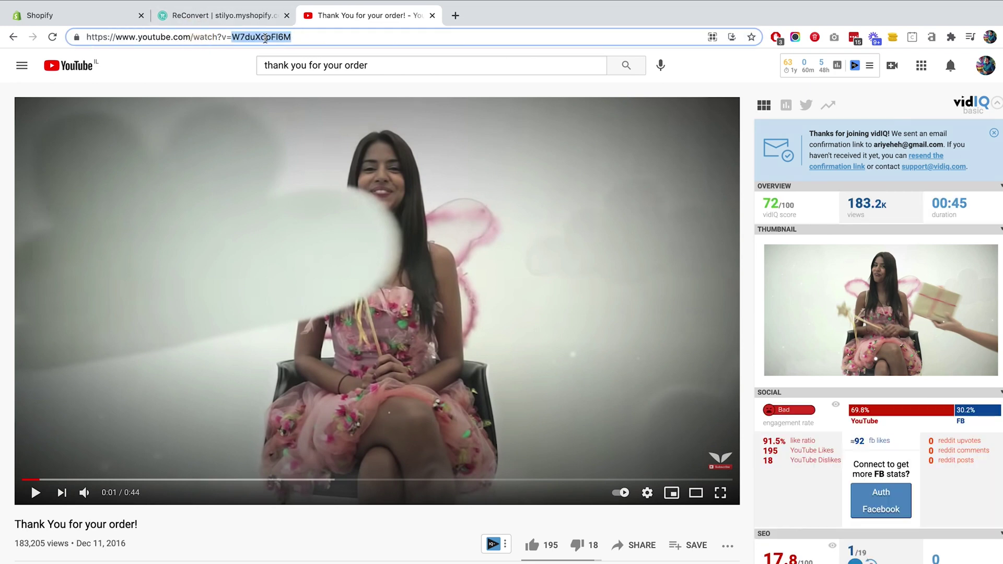
left_click(212, 17)
left_click(54, 486)
type("W7duXdpFl6M")
left_click(68, 458)
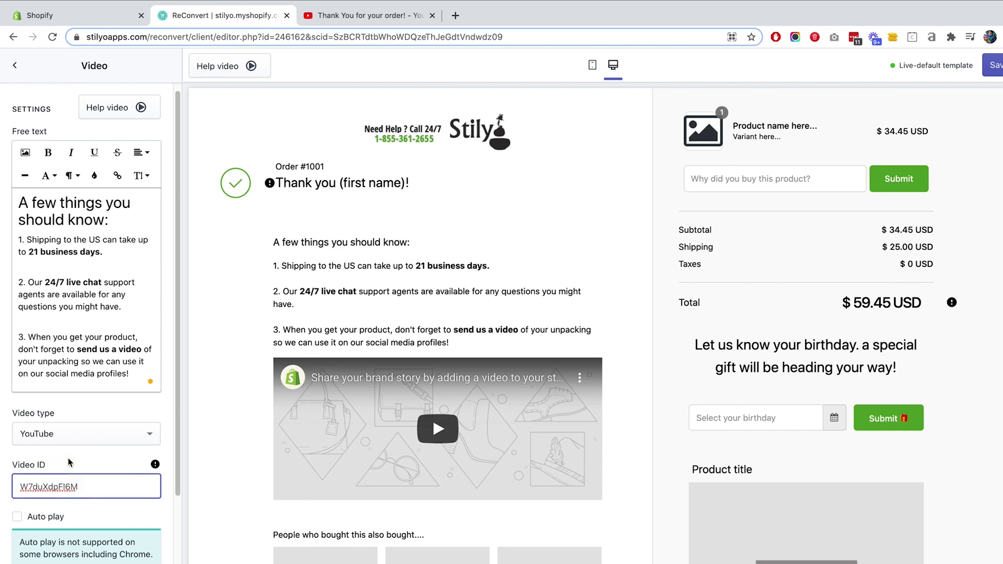
scroll(561, 263, "down", 1)
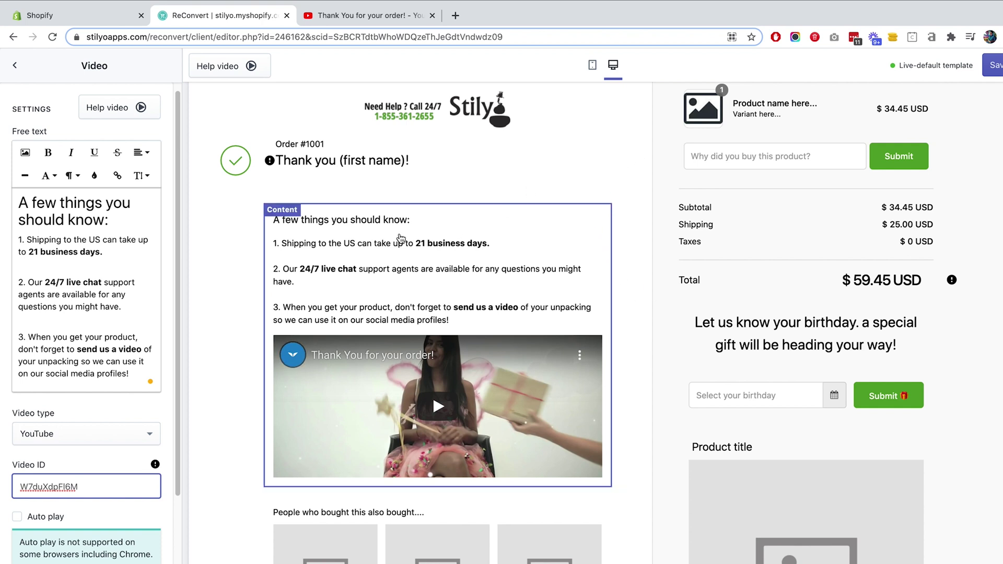
left_click(995, 73)
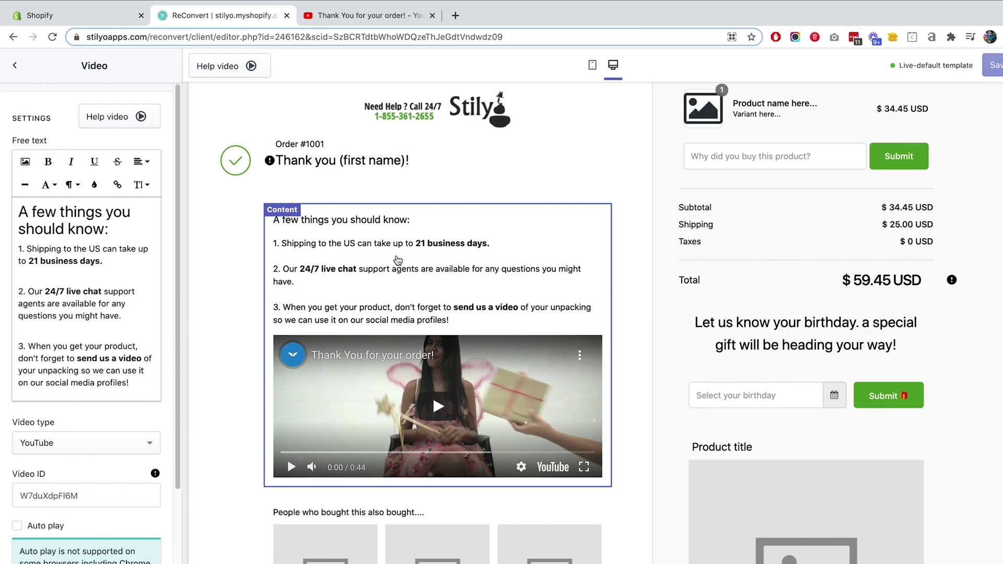
- Leave the thank-you page editor and duplicate the default Conversion Monster template from the templates list
scroll(485, 312, "down", 3)
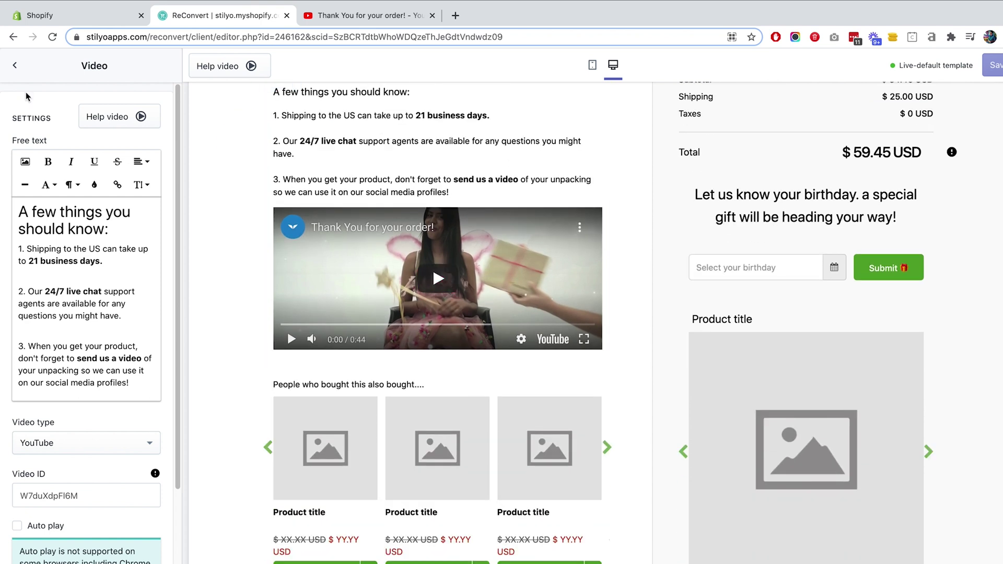
left_click(12, 66)
left_click(11, 67)
left_click(11, 67)
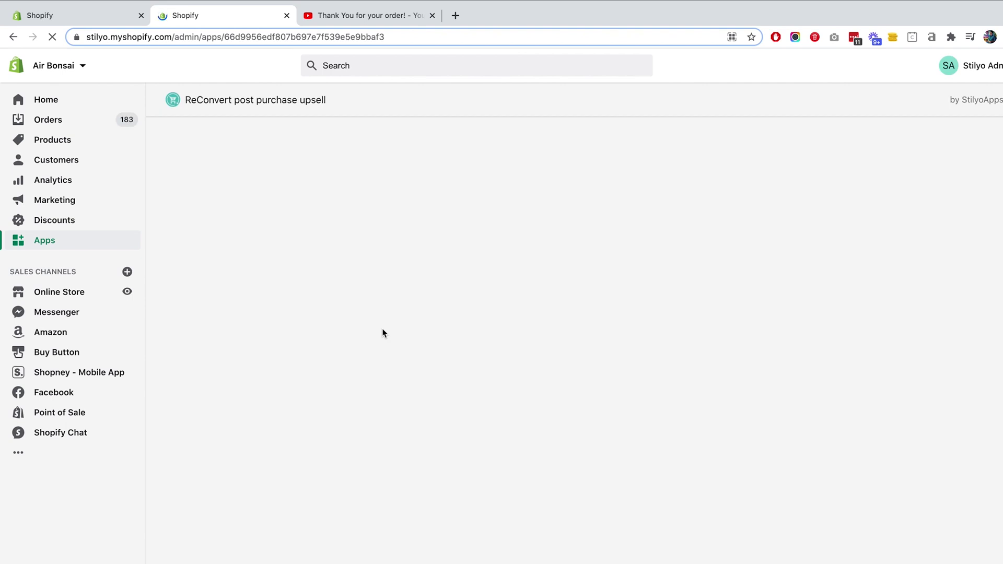
key("ctrl+w")
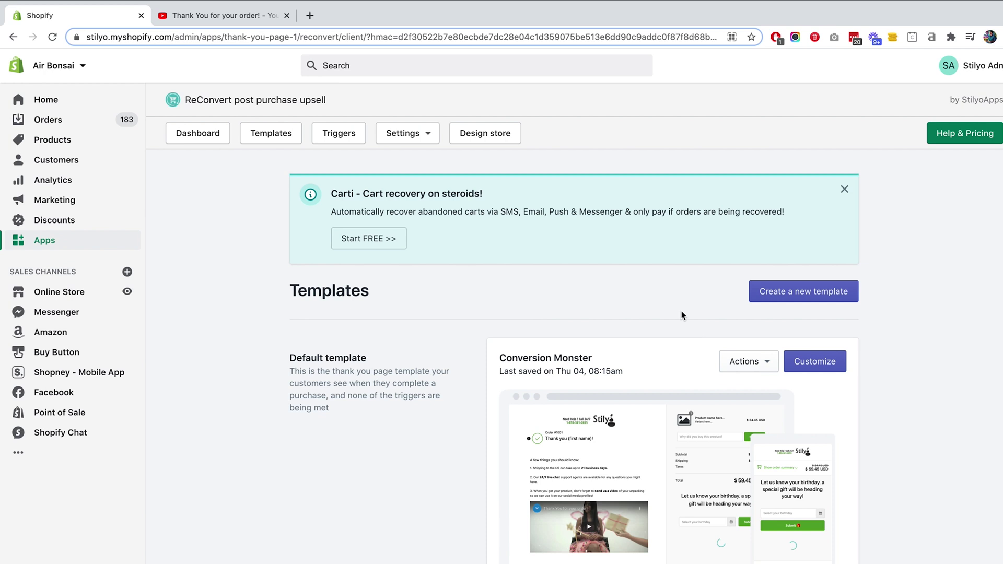
left_click(767, 364)
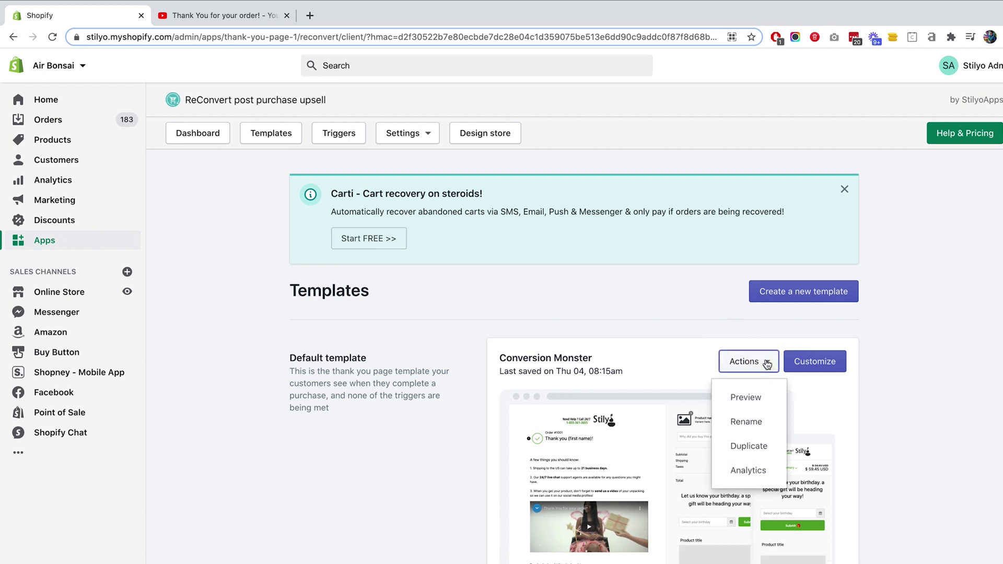
left_click(744, 449)
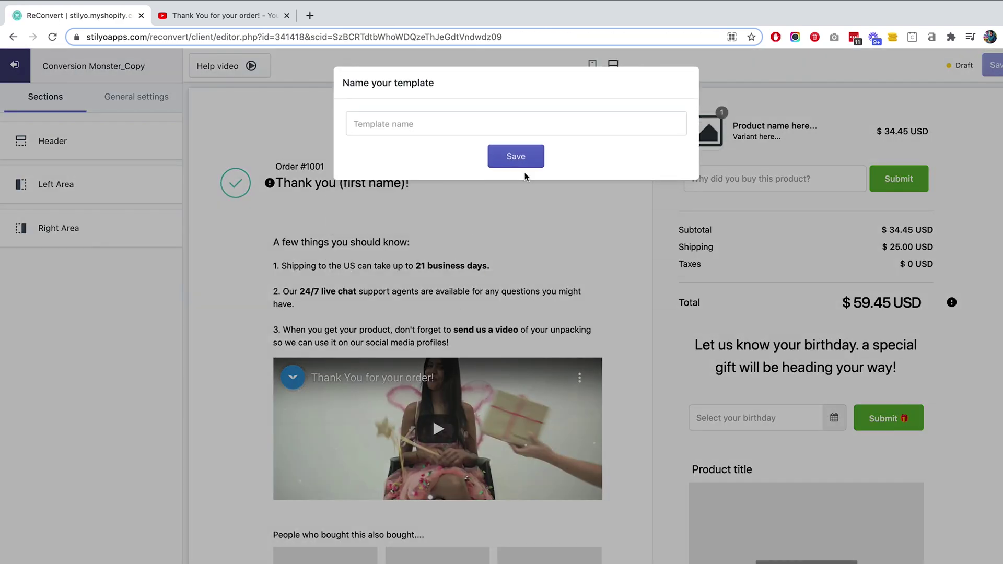
- Name the duplicated template "Germany FAQ's" and save the name
left_click(469, 128)
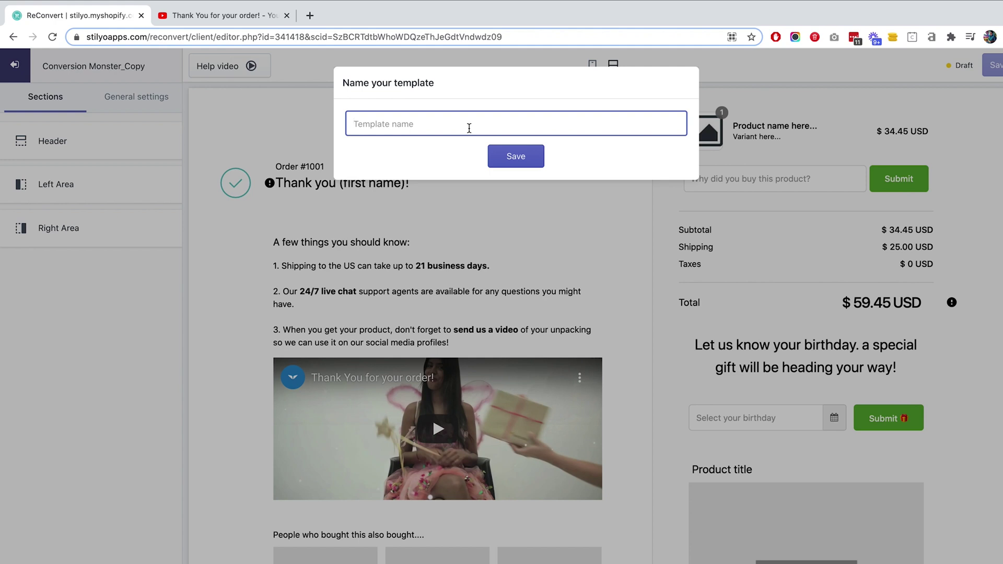
type("Germany FAQ's")
left_click(515, 157)
- In the Video section's point 1, replace "US" with "Germany" and set the shipping time to a bold 7 business days
left_click(381, 292)
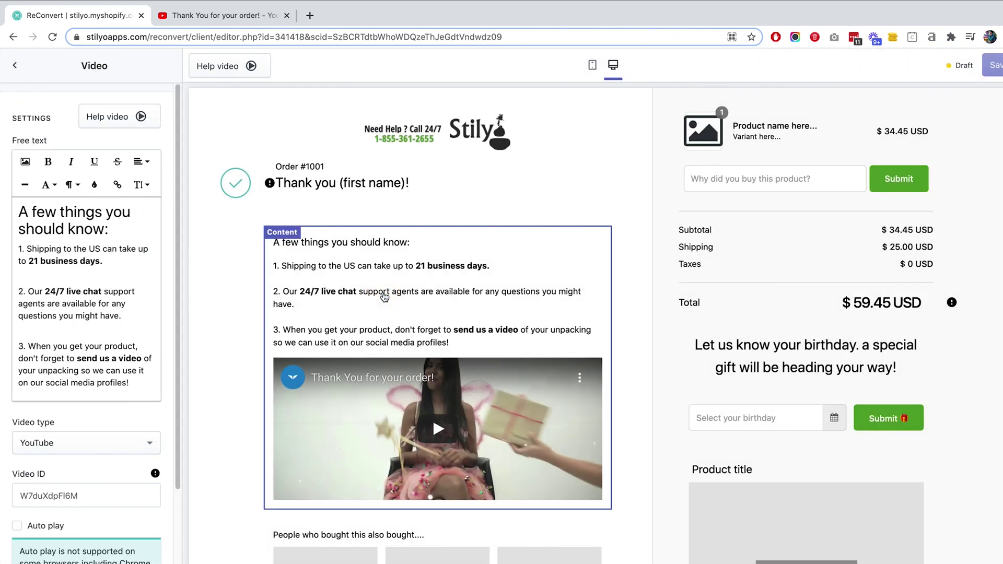
left_click_drag(100, 248, 87, 249)
type("Germany")
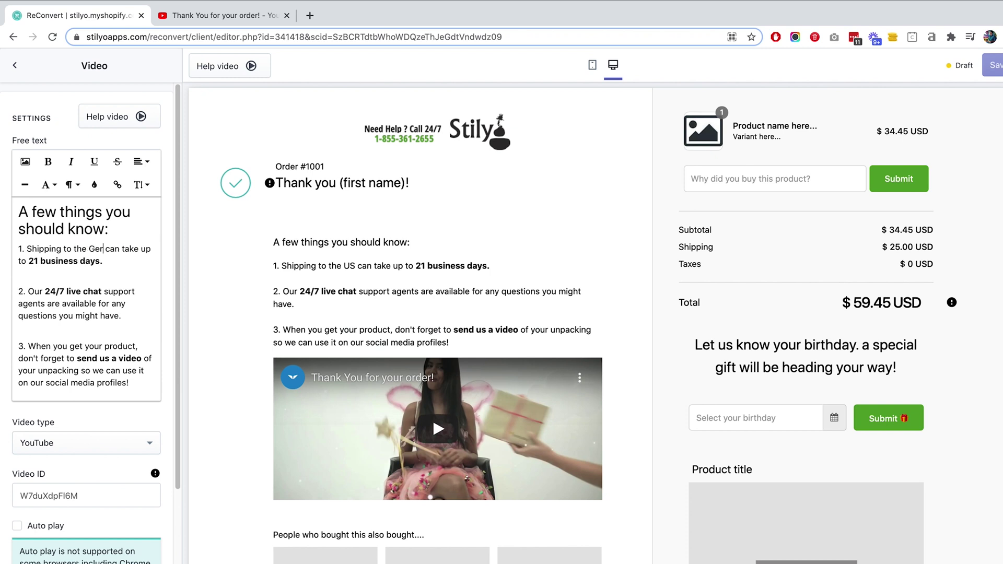
double_click(63, 261)
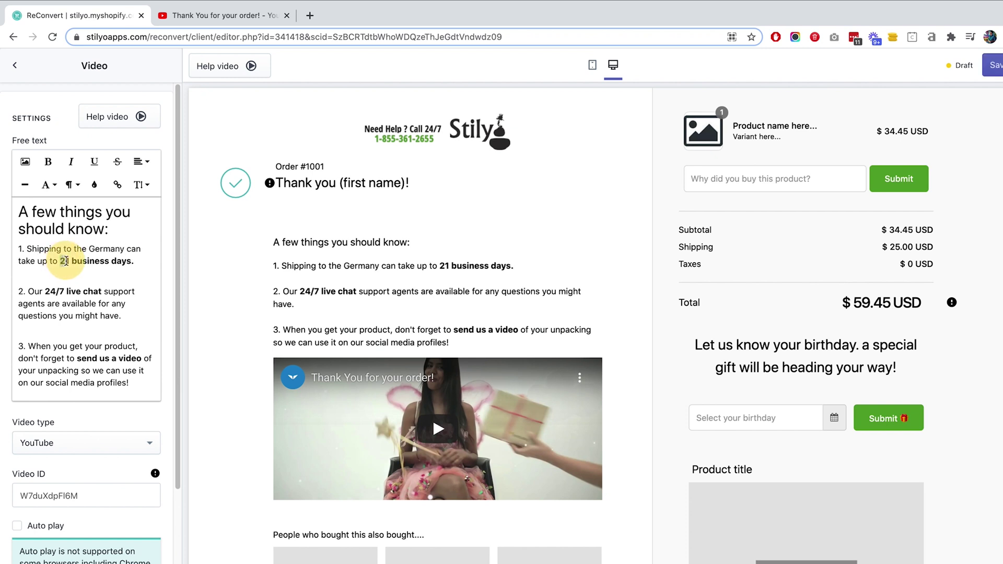
type("7")
key("shift+Left")
key("ctrl+b")
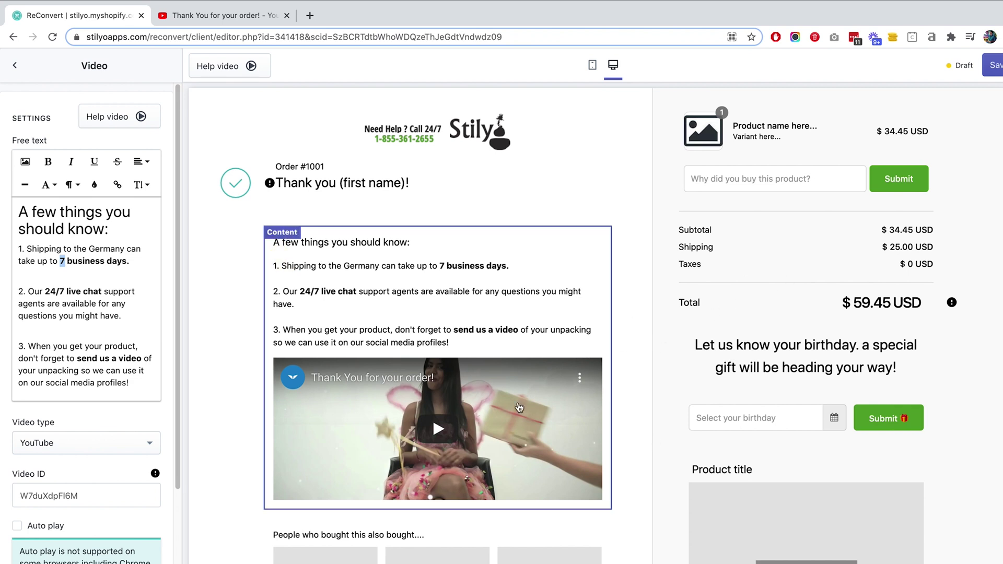
- Leave the Germany FAQ's template editor and open ReConvert's trigger settings
scroll(495, 338, "down", 5)
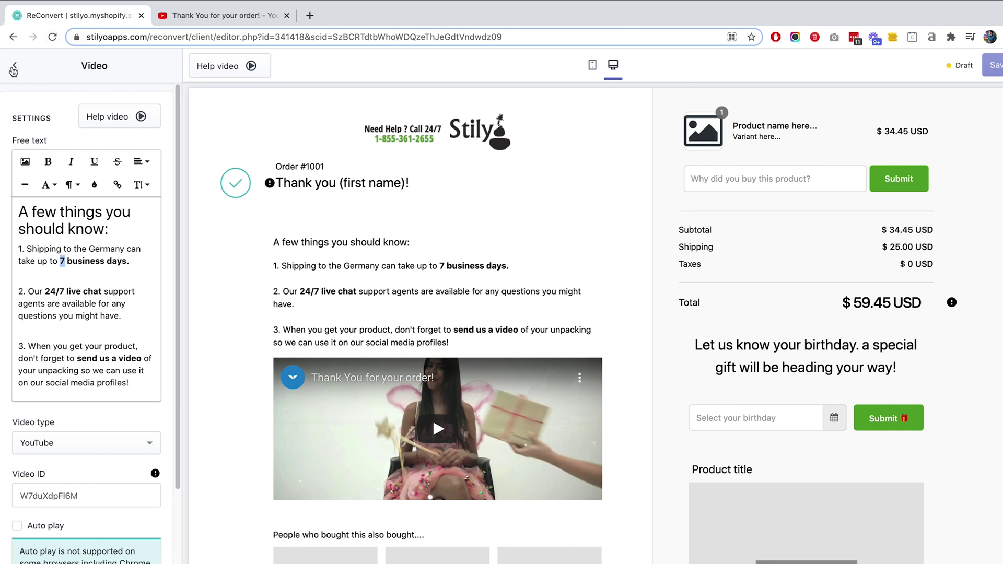
left_click(13, 68)
left_click(13, 66)
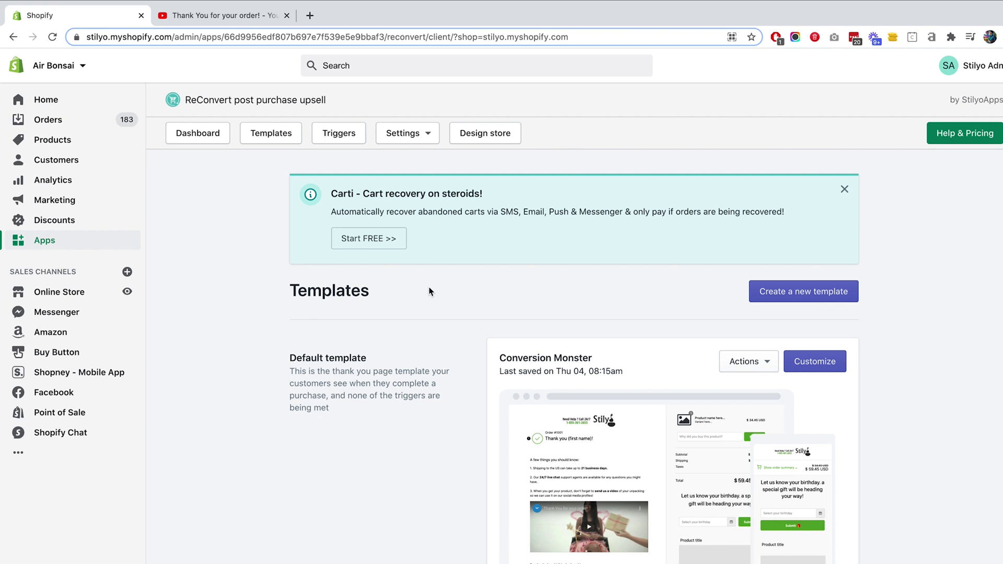
scroll(503, 429, "down", 2)
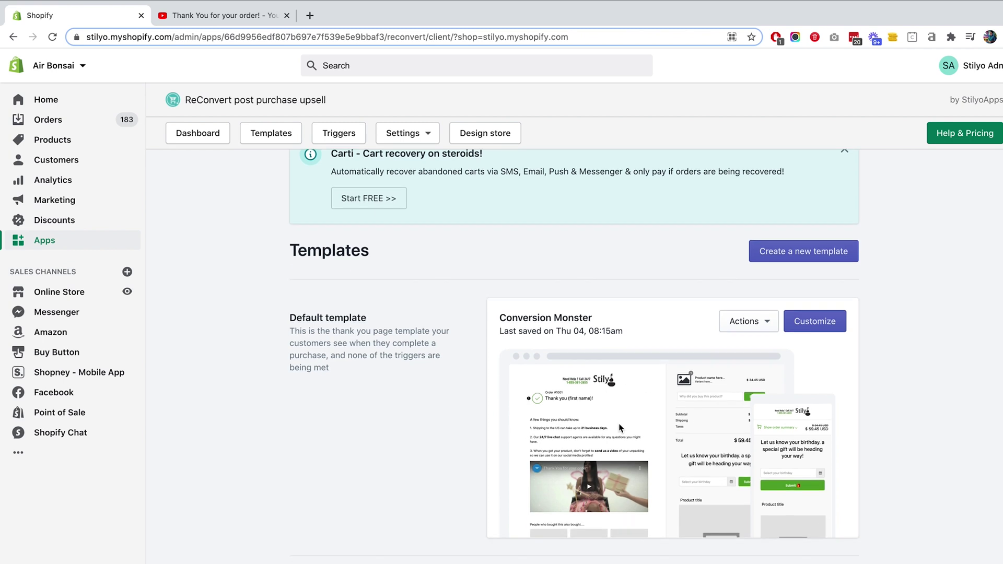
scroll(493, 378, "down", 10)
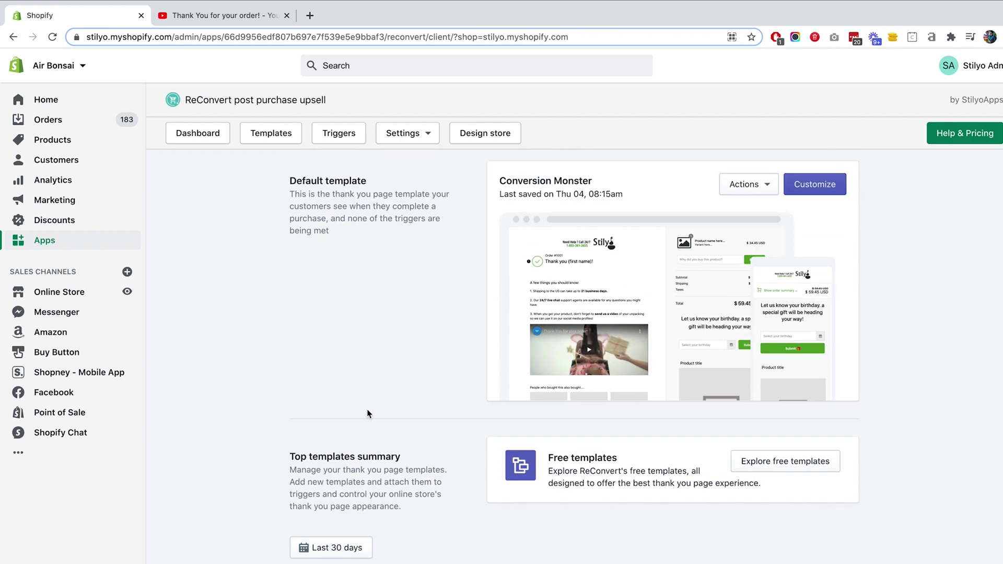
scroll(332, 160, "up", 10)
left_click(338, 134)
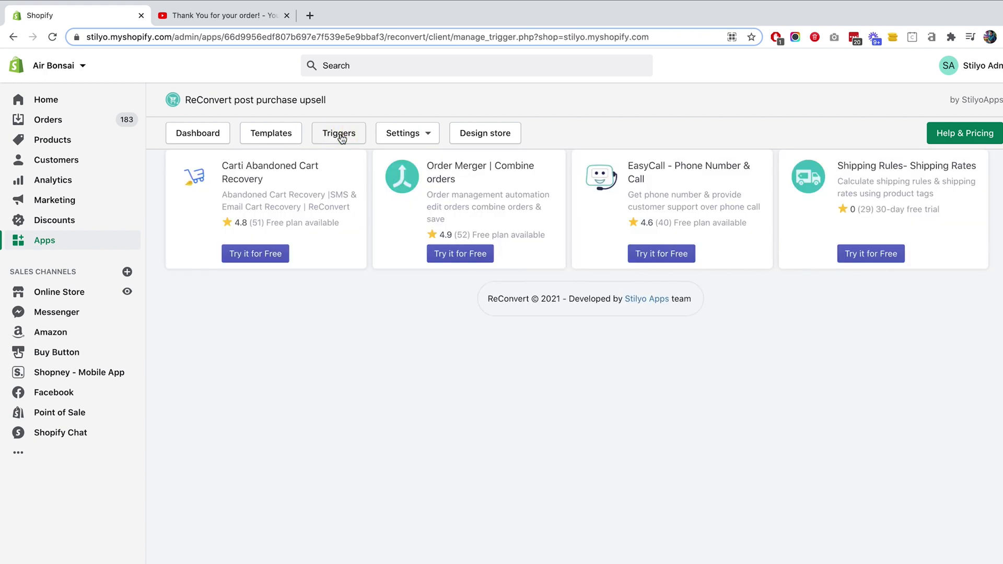
- Name the new trigger "Order from Germany" and attach the Germany FAQ's template to it
left_click(214, 448)
type("Order from Germany")
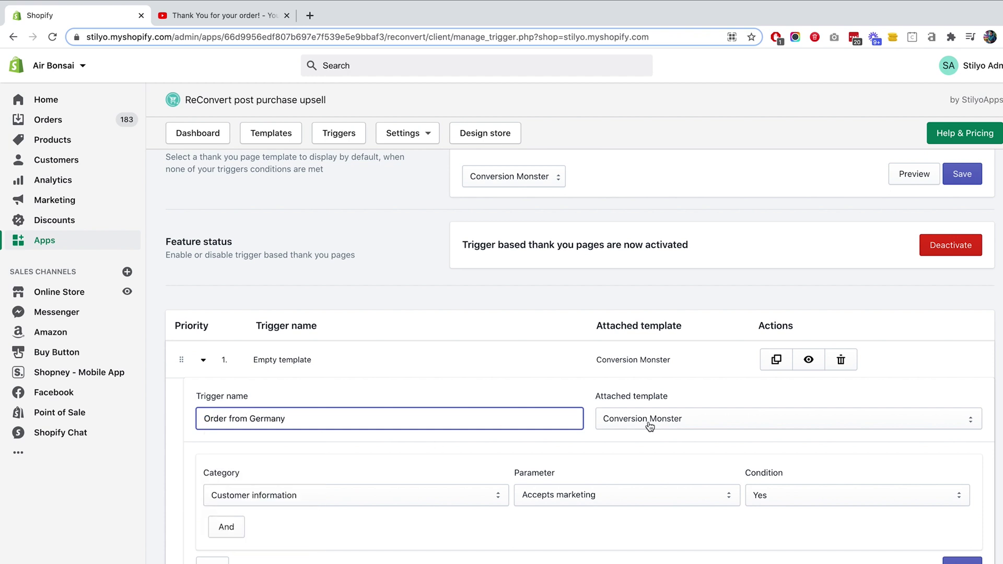
left_click(649, 424)
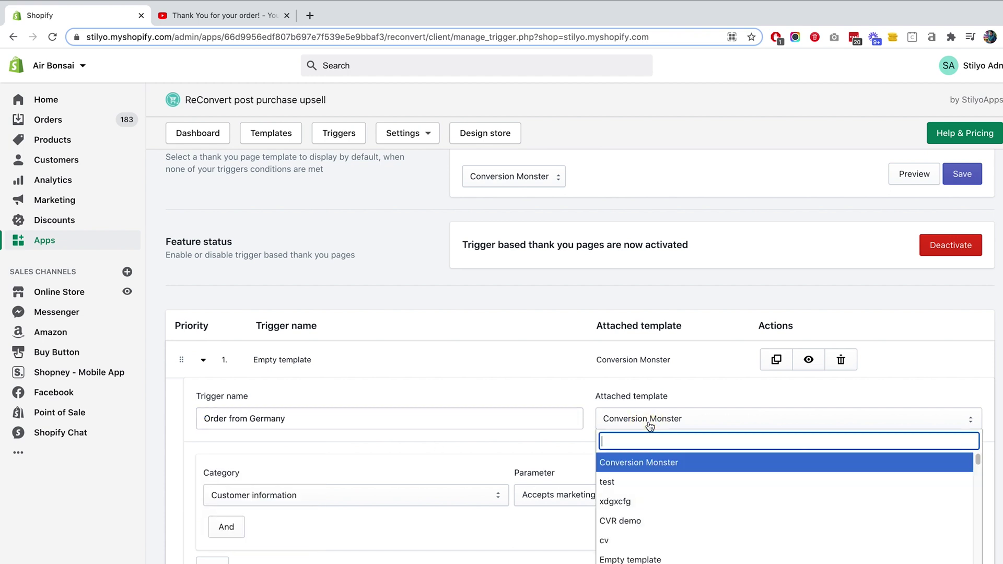
type("ger")
left_click(633, 463)
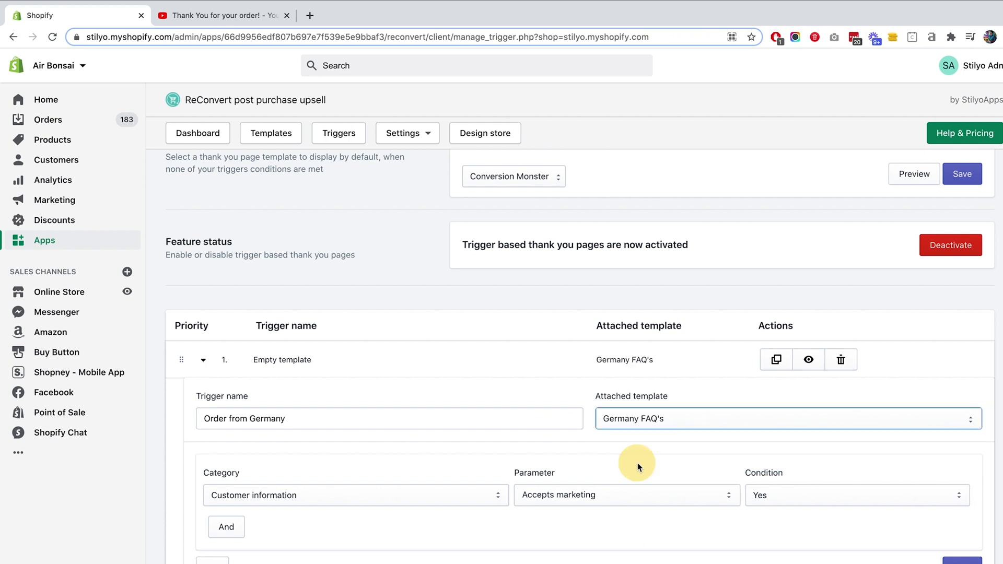
- Set the trigger's rule to the Order details category with Shipping country Is Germany, and save the trigger
left_click(354, 500)
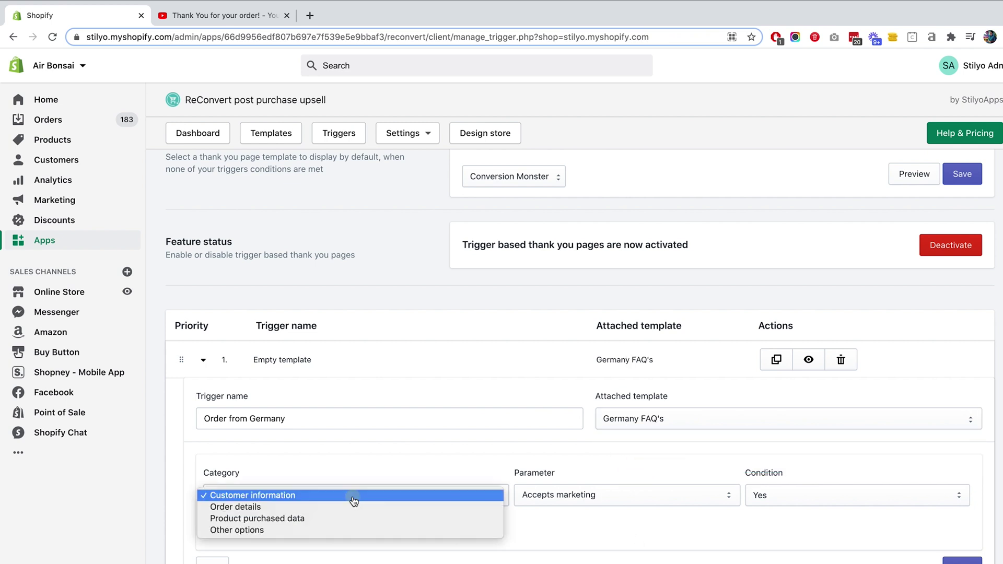
left_click(319, 511)
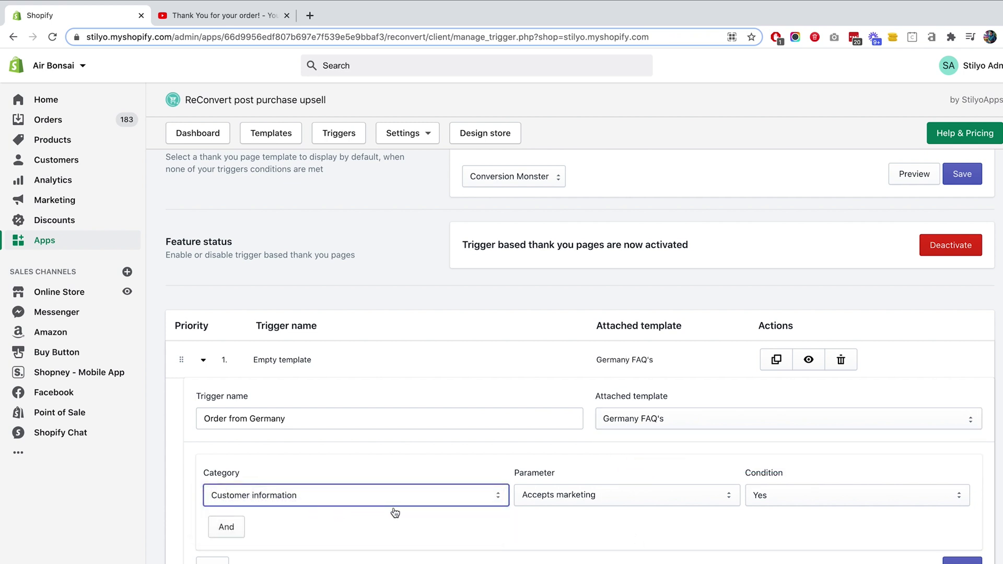
left_click(510, 497)
type("shiu")
key("BackSpace")
type("pping")
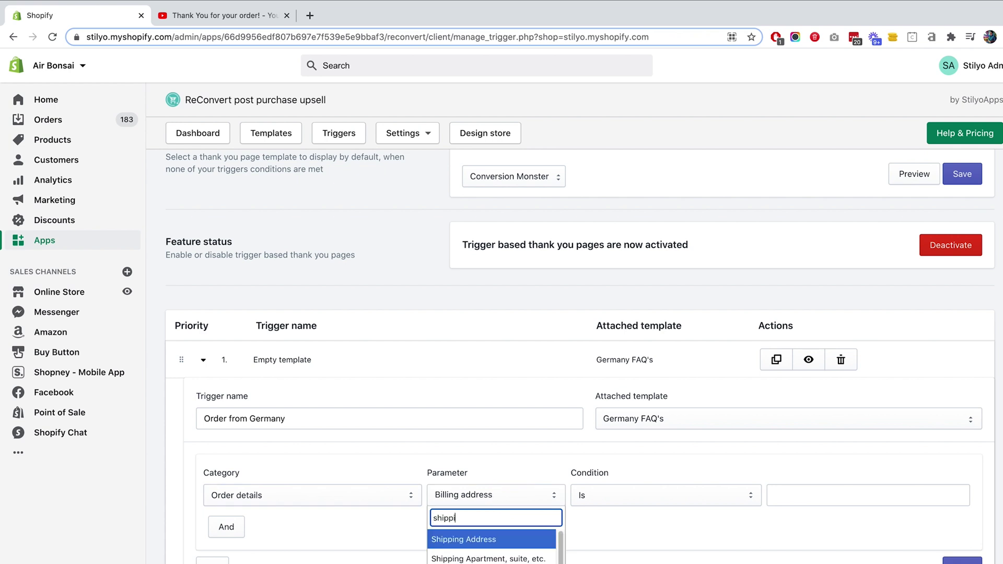
left_click(486, 538)
left_click(819, 493)
type("germ")
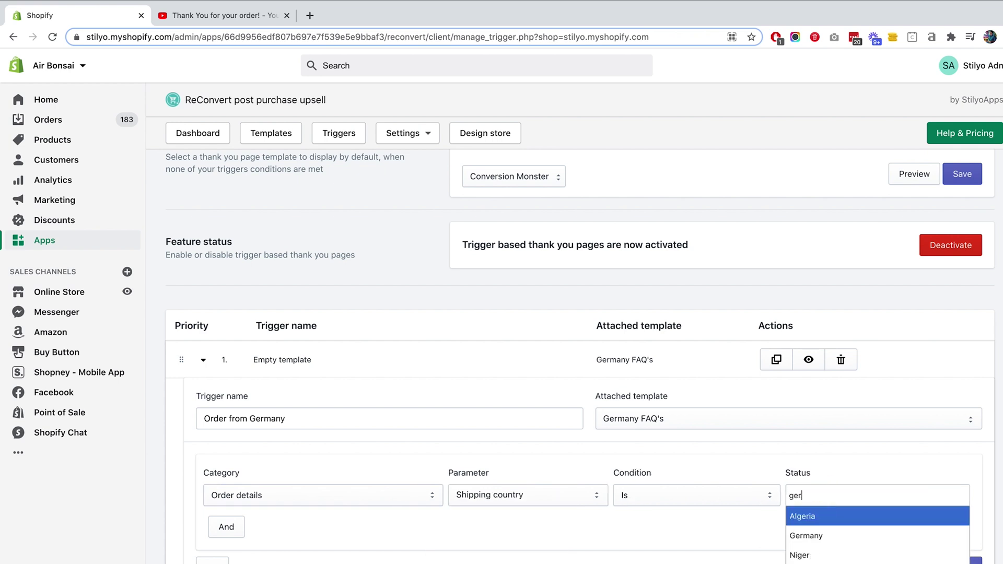
key("Return")
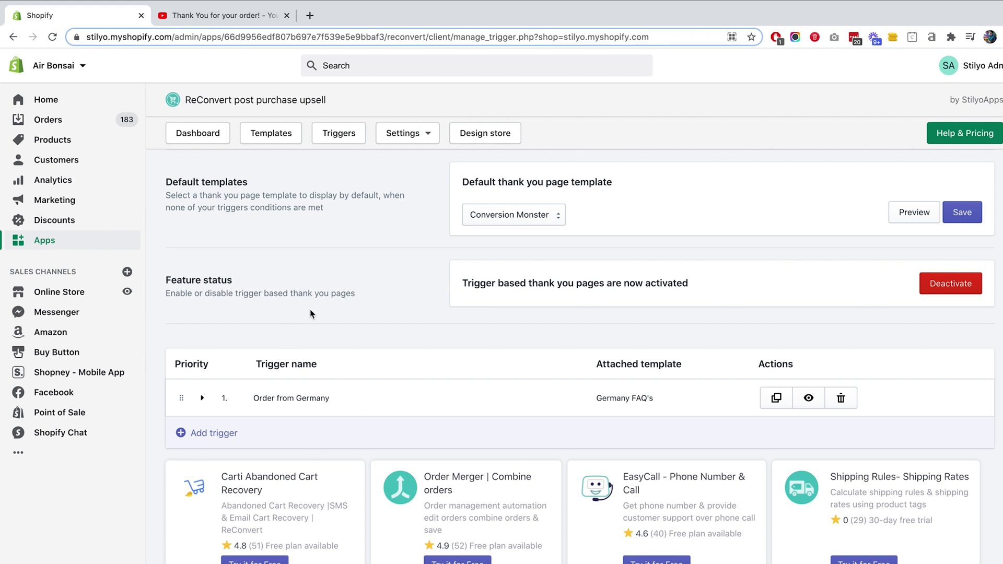
scroll(310, 313, "up", 1)
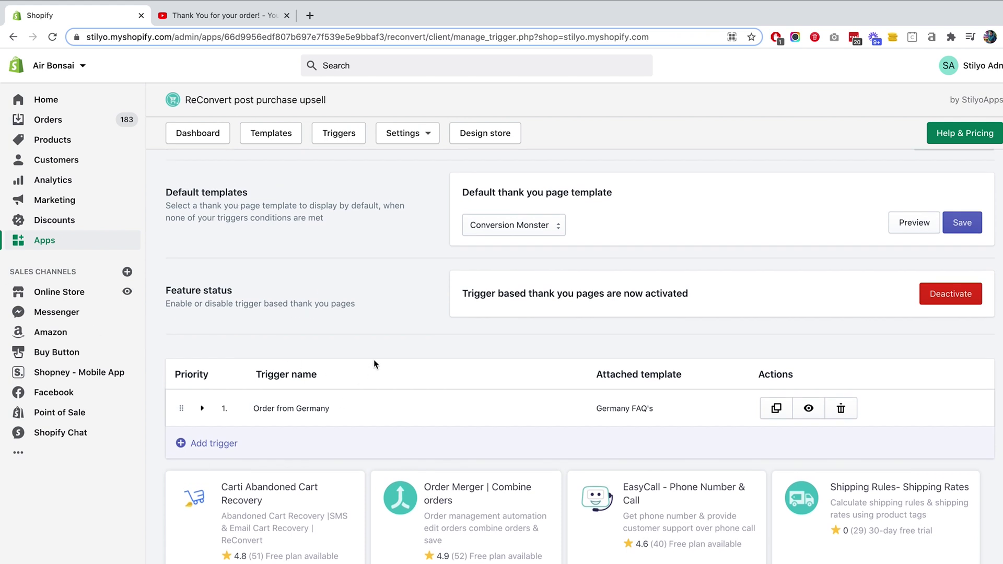